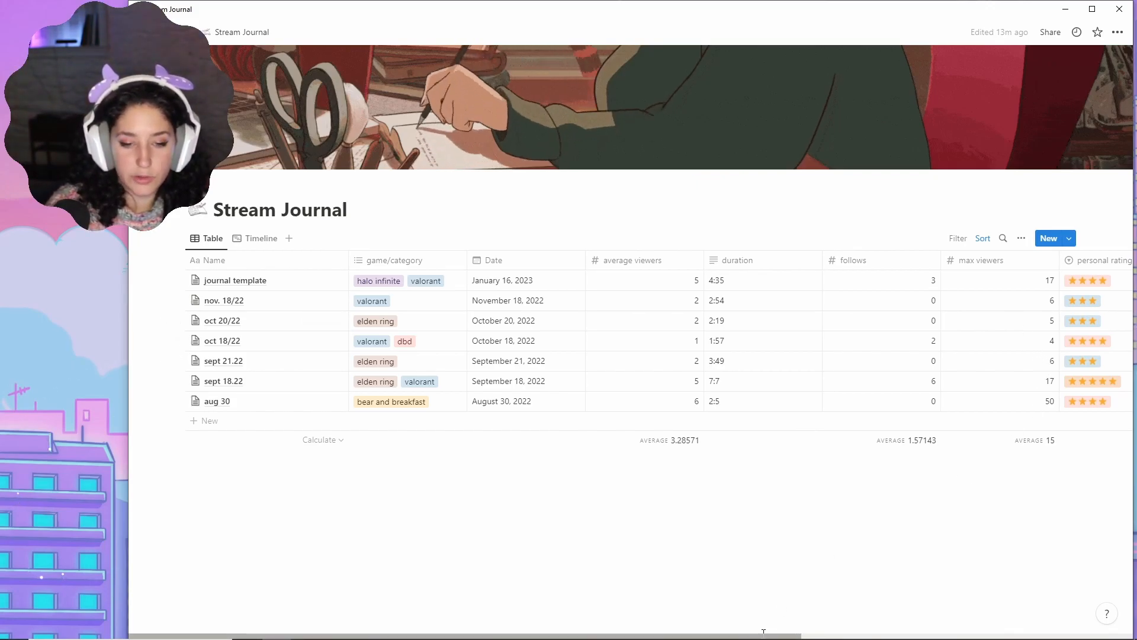
- Set the aug 30 entry's personal rating to four stars
left_click_drag(764, 632, 950, 632)
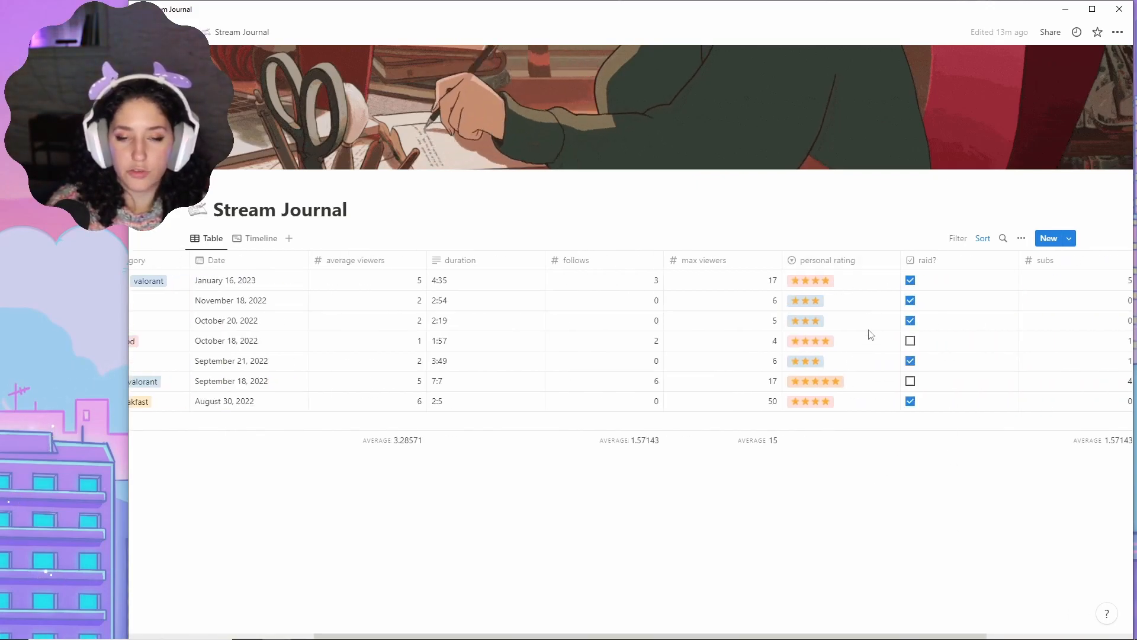
left_click(854, 407)
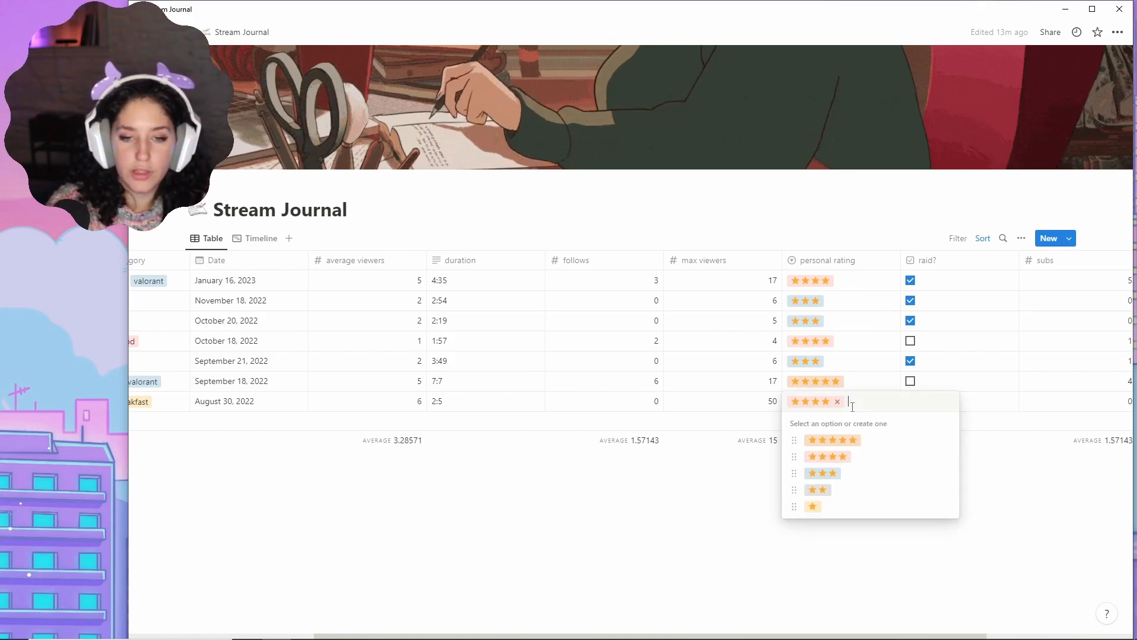
left_click(863, 459)
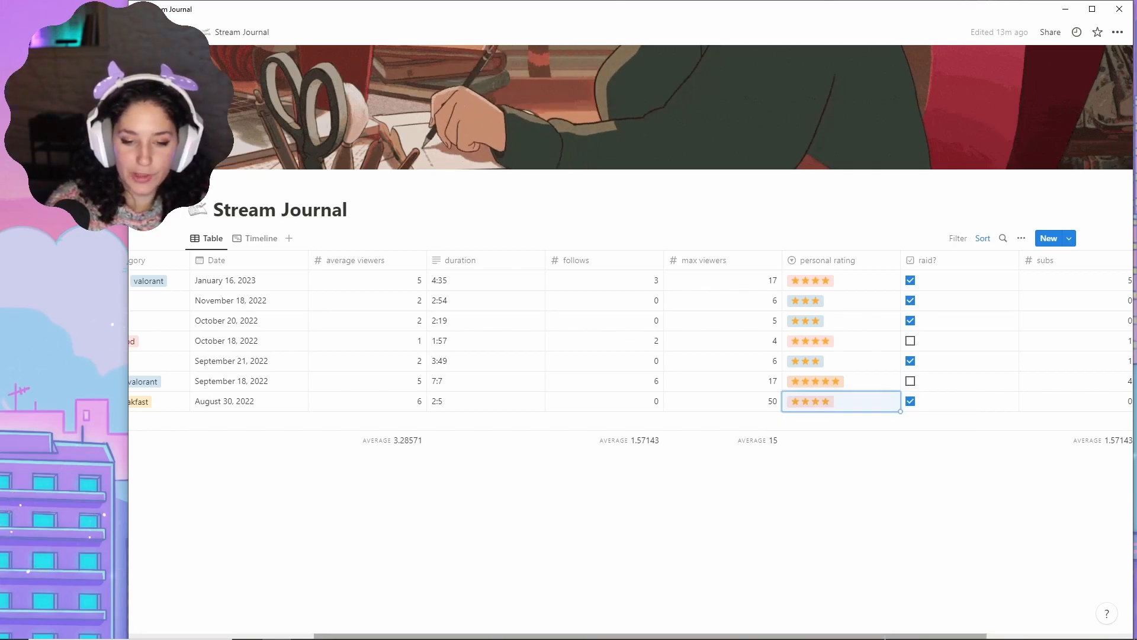
- Create an "overwatch" tag and add it to the aug 30 entry's game/category
scroll(830, 632, "left", 5)
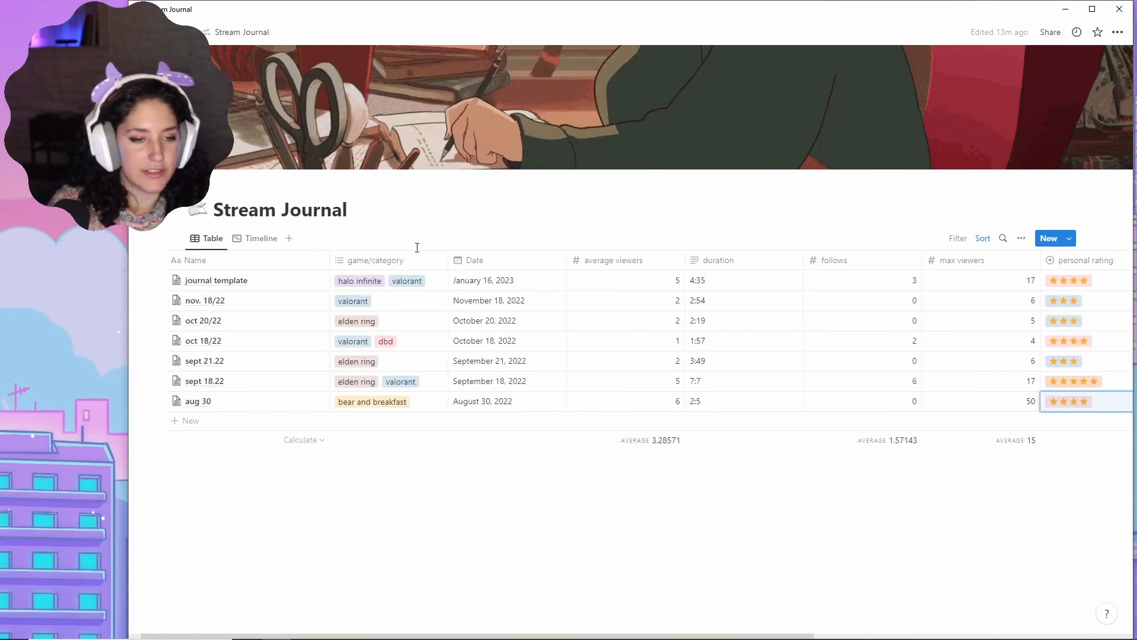
left_click(425, 407)
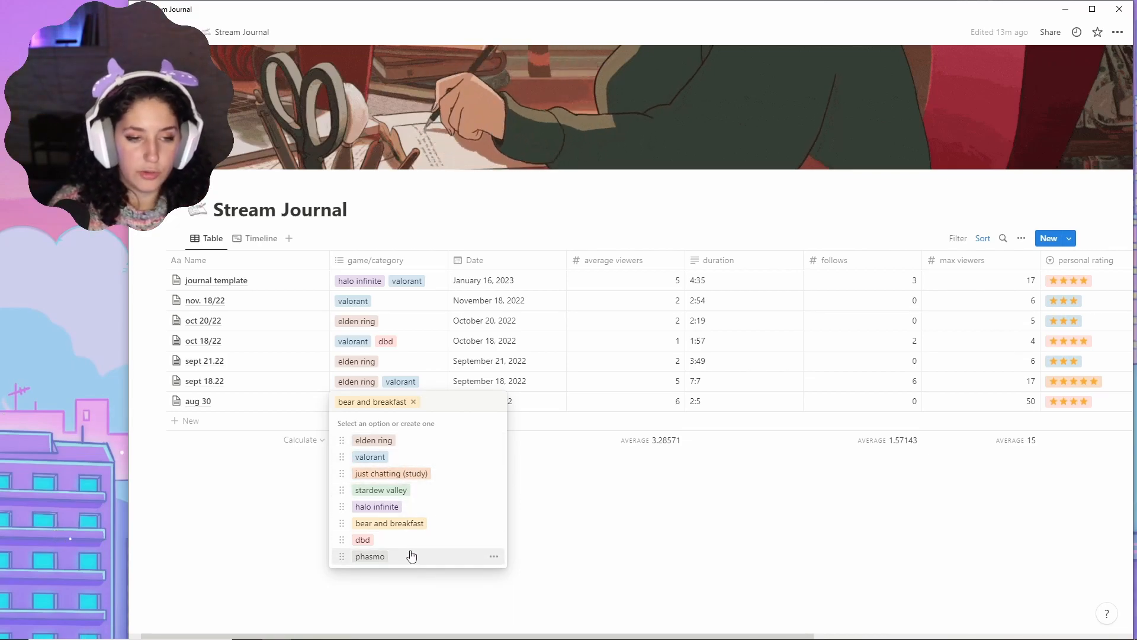
type("ov")
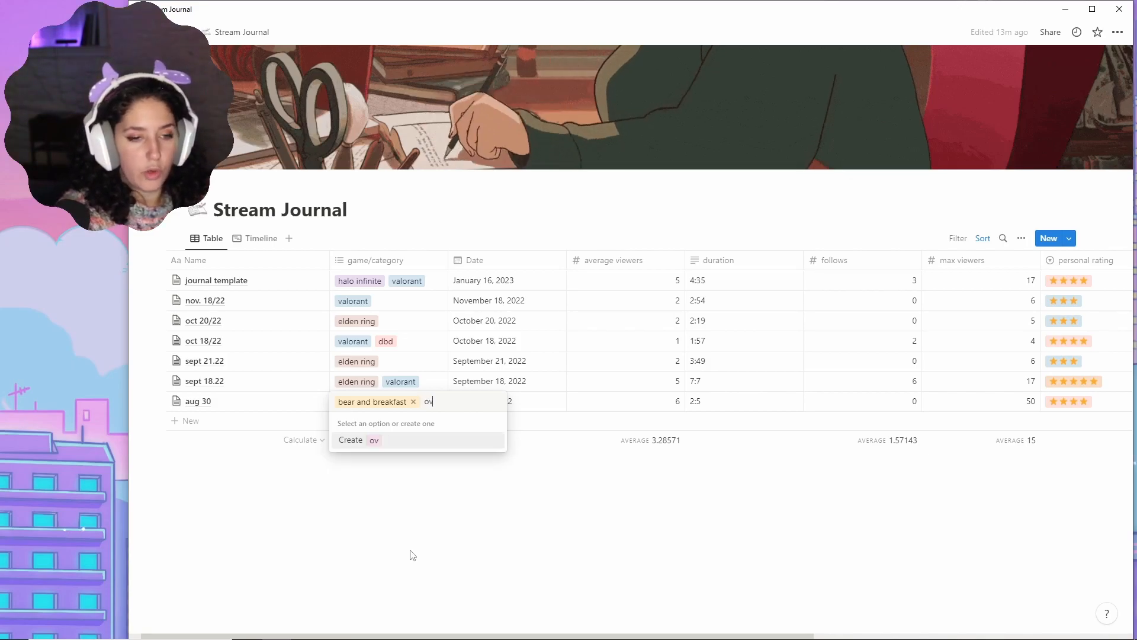
type("erw")
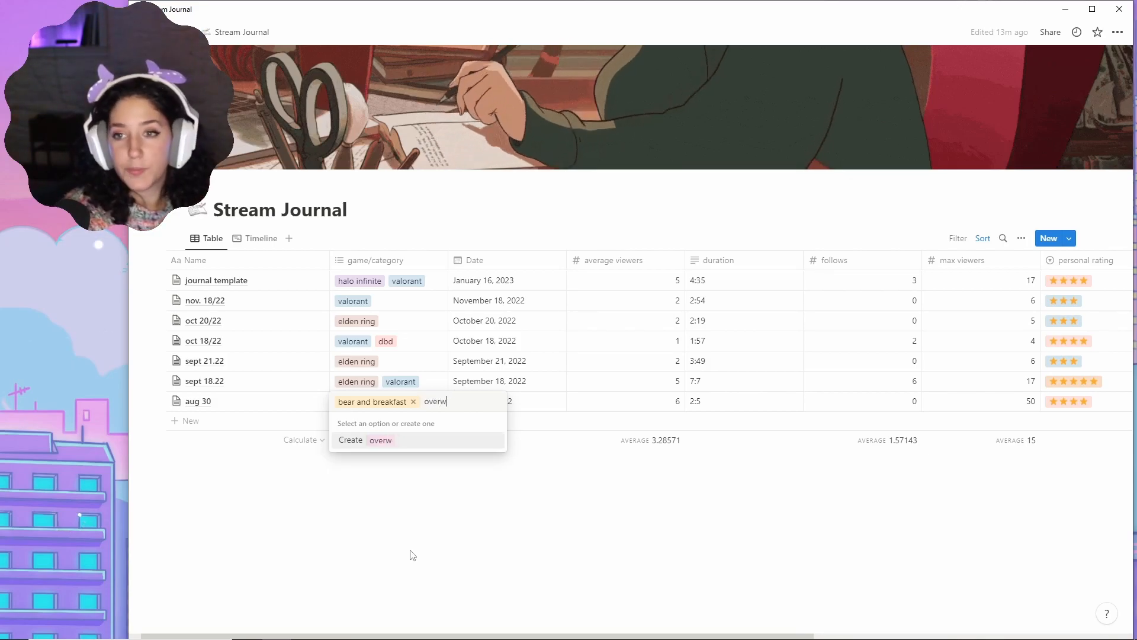
type("at")
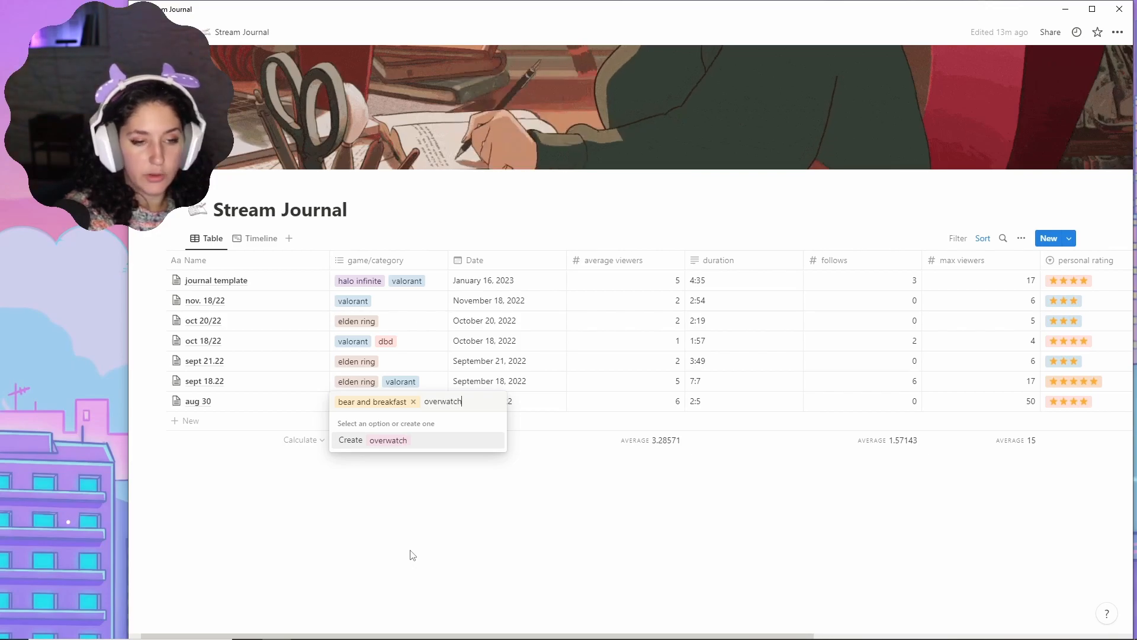
type("ch")
key("Return")
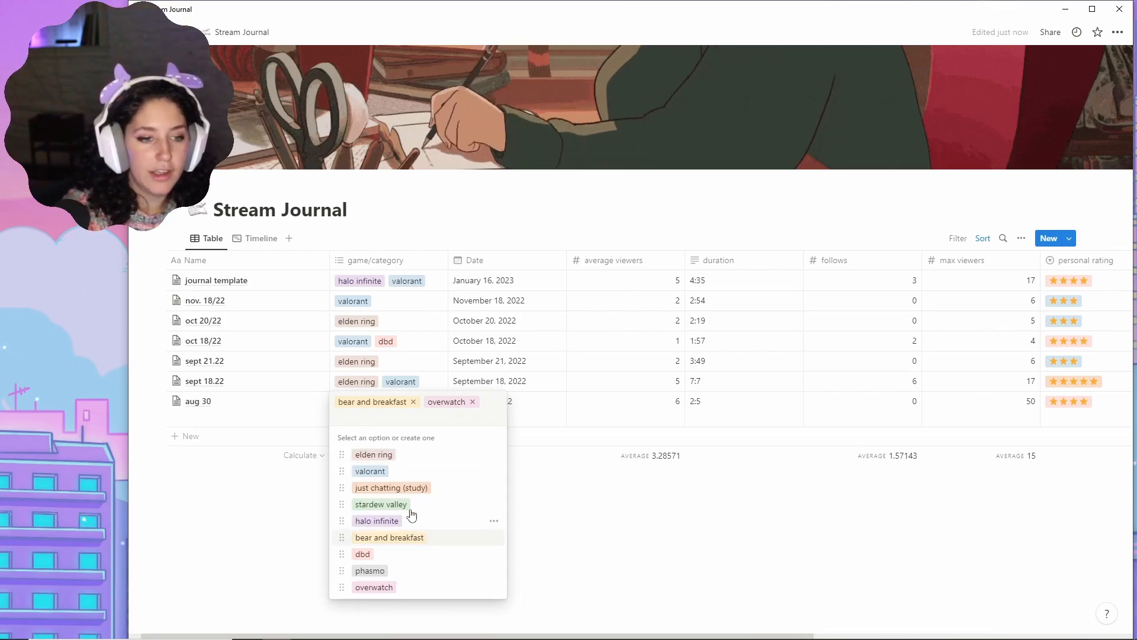
- Look at the edit options of the elden ring tag and the settings of the duration property
left_click(497, 456)
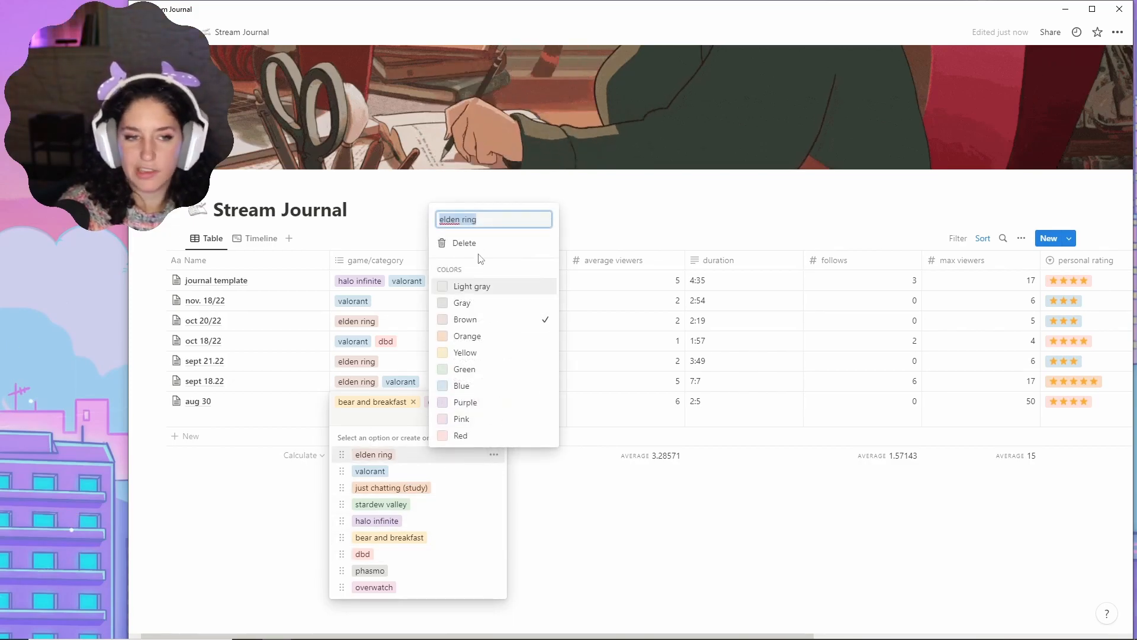
left_click(655, 200)
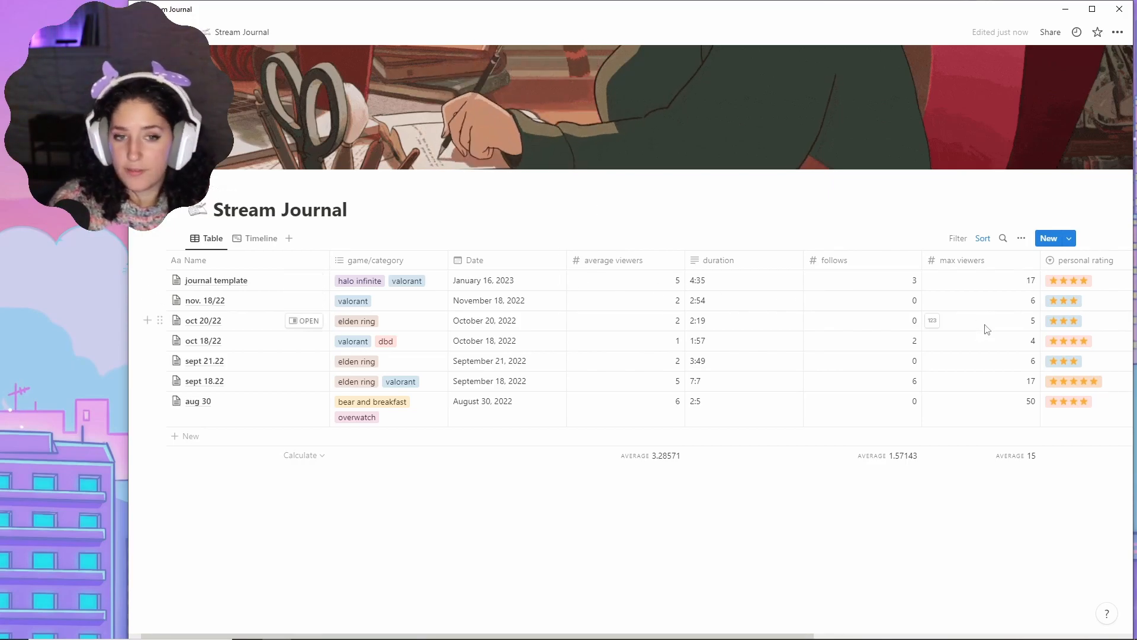
left_click(760, 267)
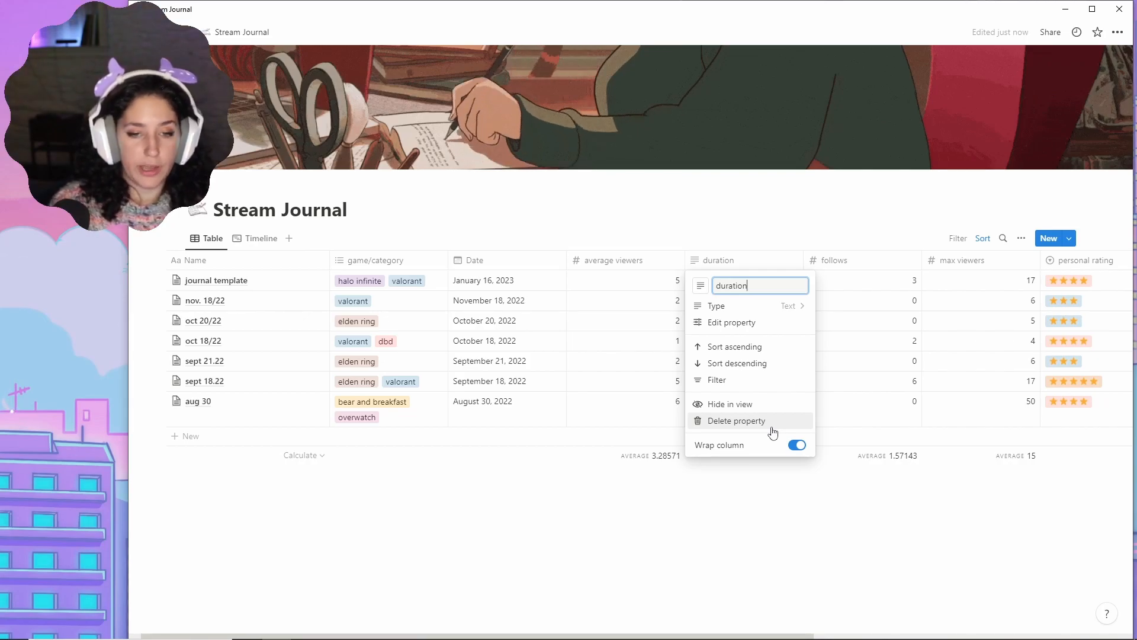
left_click(772, 463)
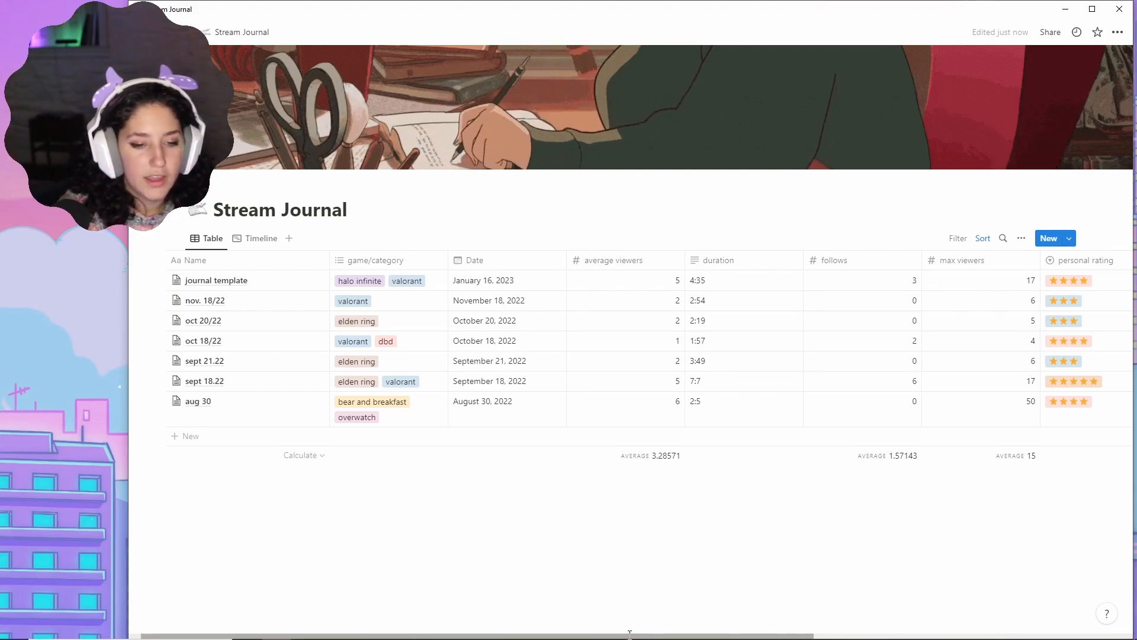
- Add a new entry from the default journal template and try out its date, game/category and raid fields, leaving them unfilled
left_click_drag(630, 634, 662, 633)
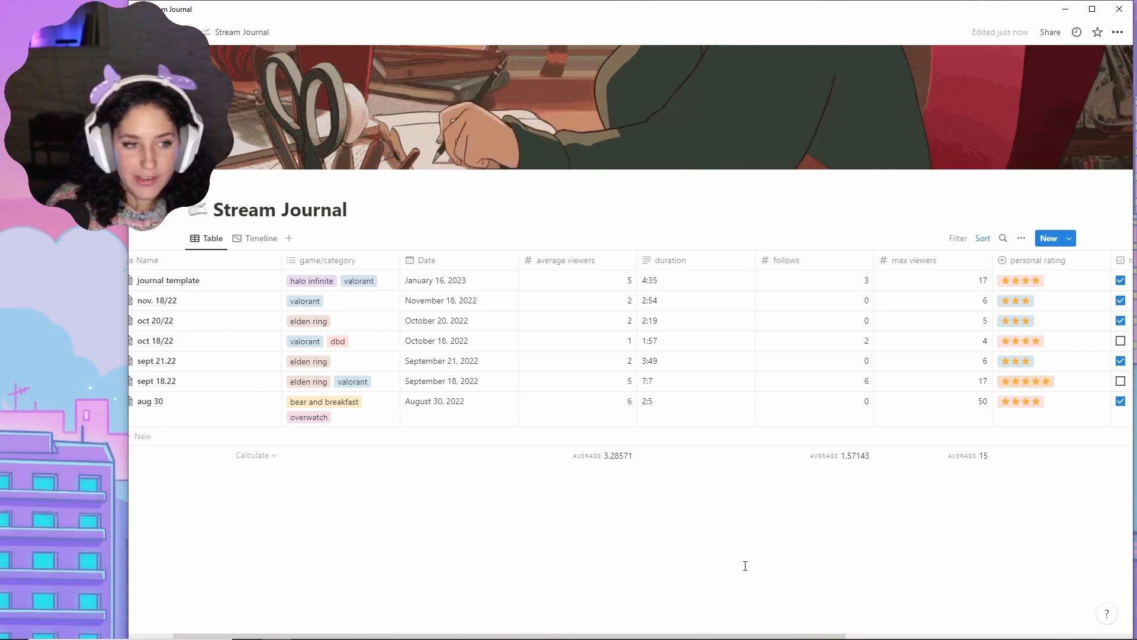
left_click(1050, 239)
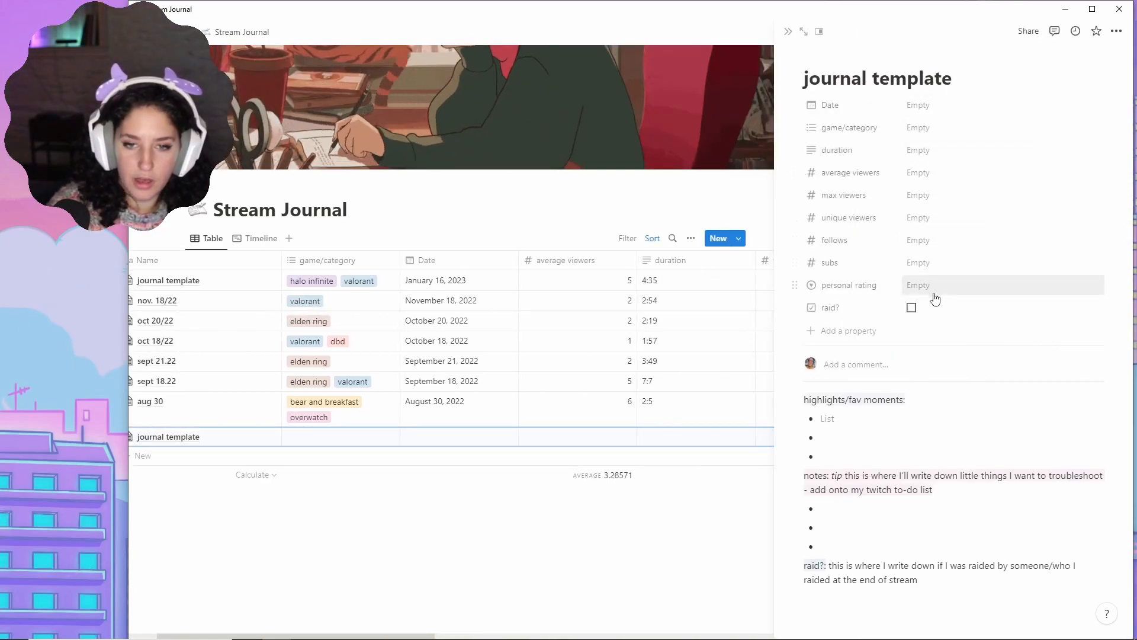
left_click(917, 109)
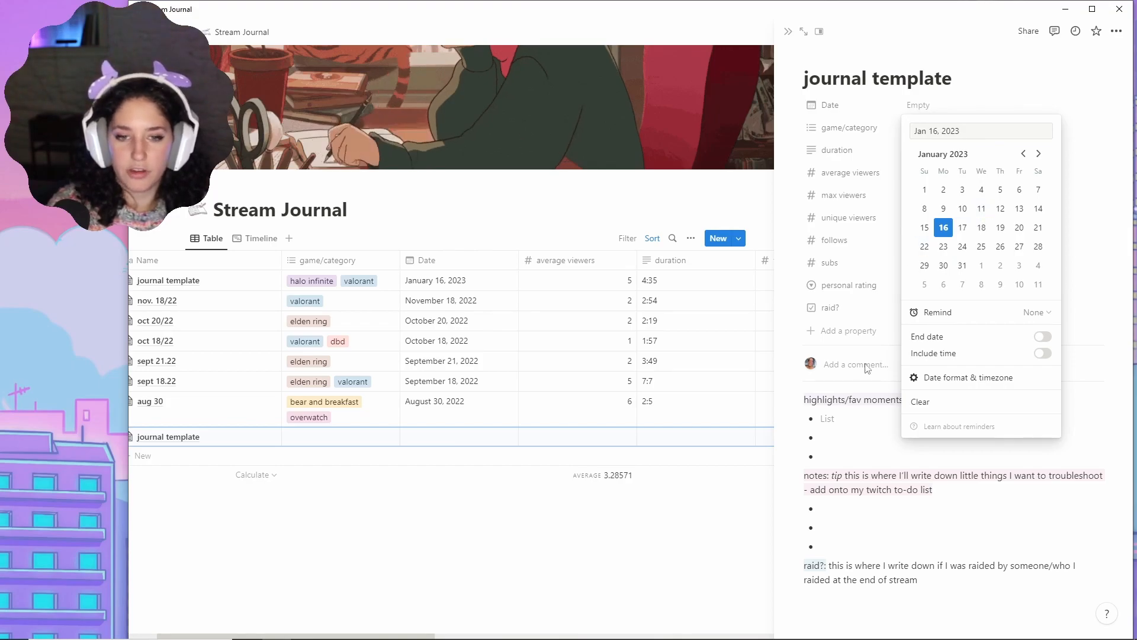
left_click(858, 369)
left_click(930, 127)
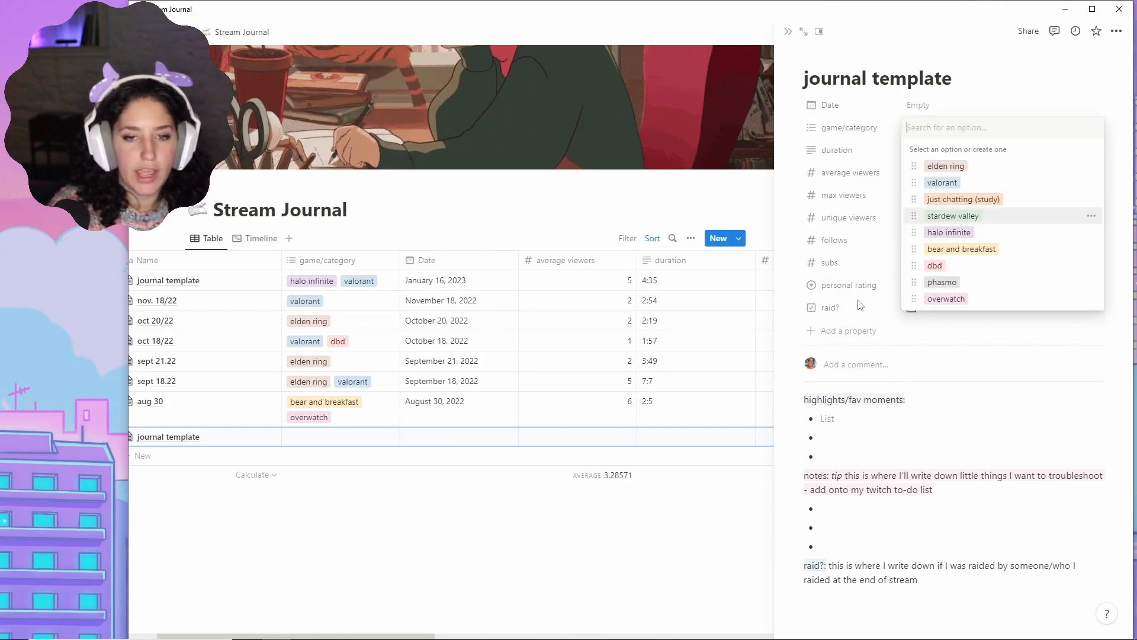
left_click(927, 336)
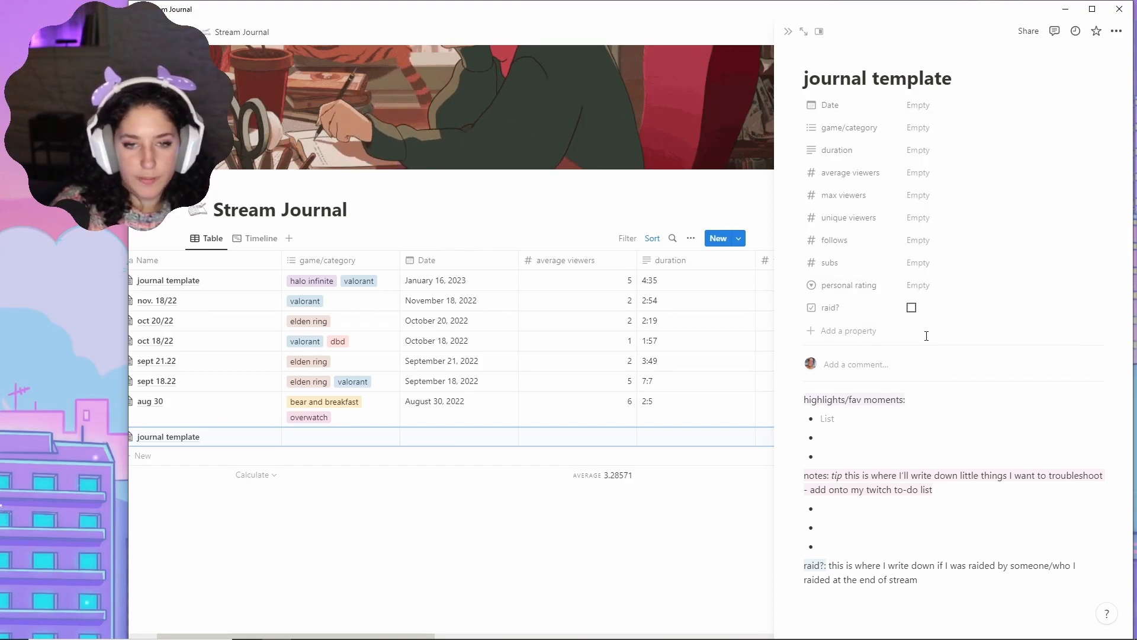
left_click(911, 308)
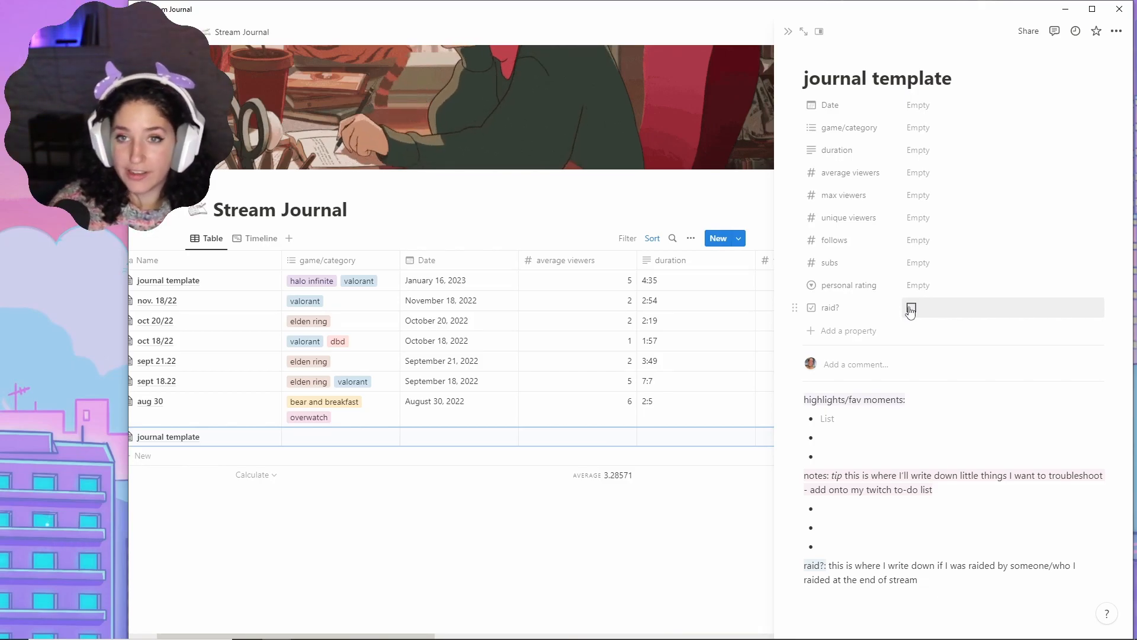
left_click(911, 308)
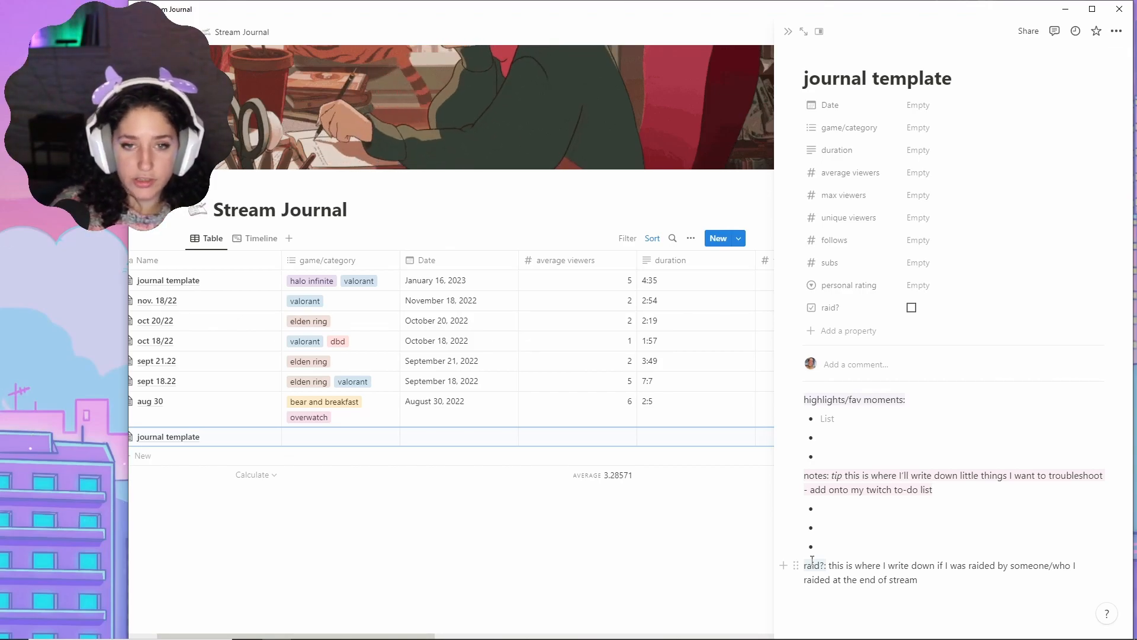
key("Escape")
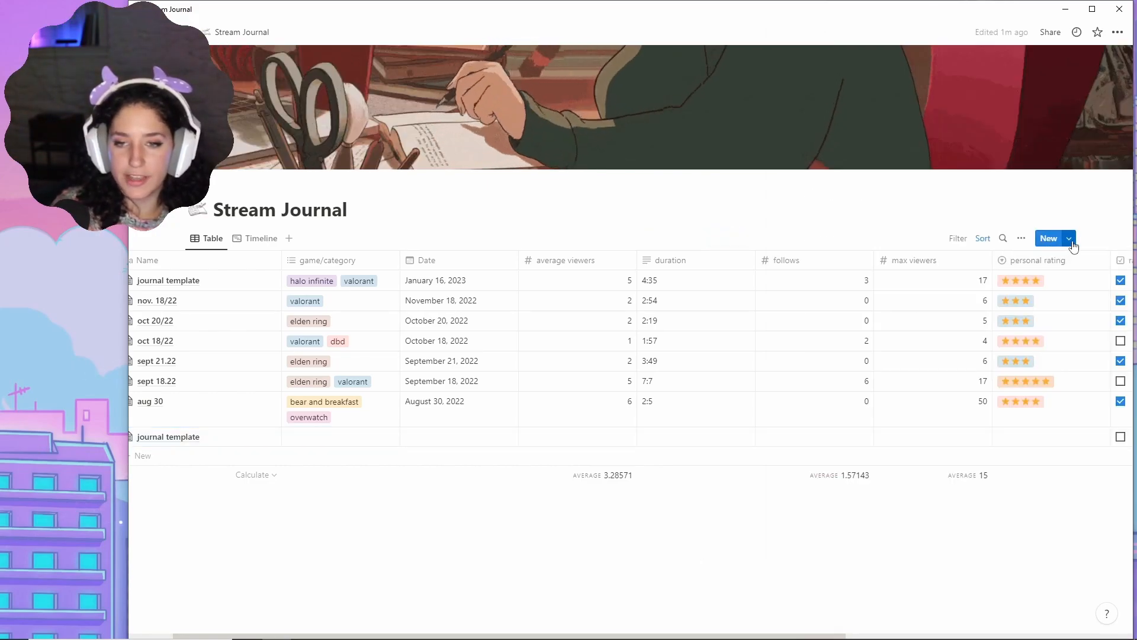
- Open the journal template for editing, review its properties and note sections, and close it
left_click(1069, 239)
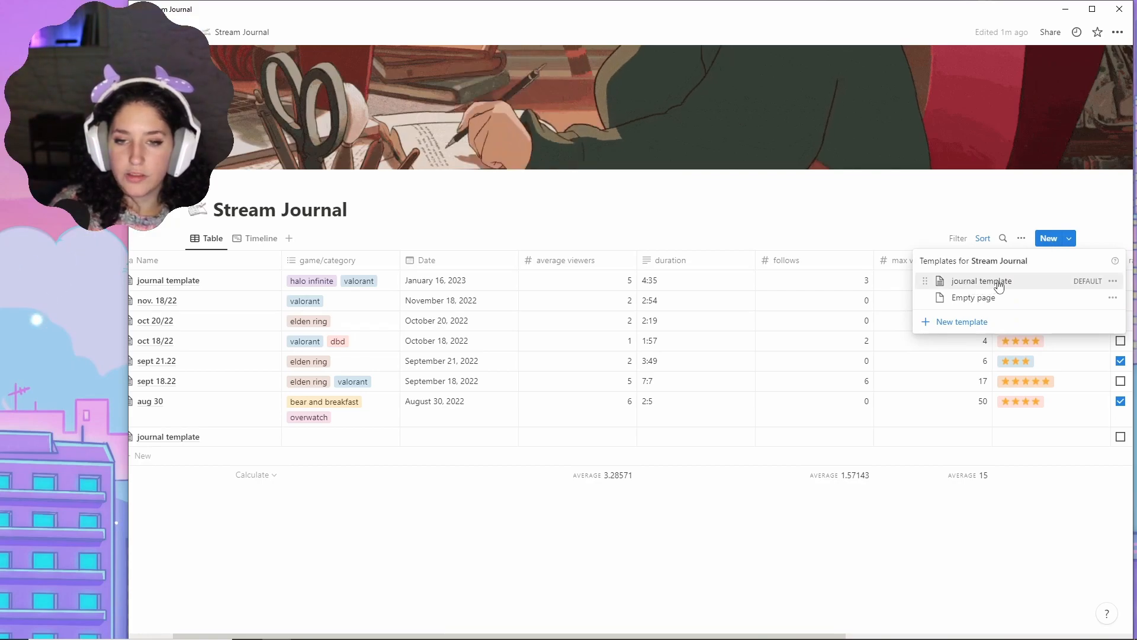
left_click(1112, 282)
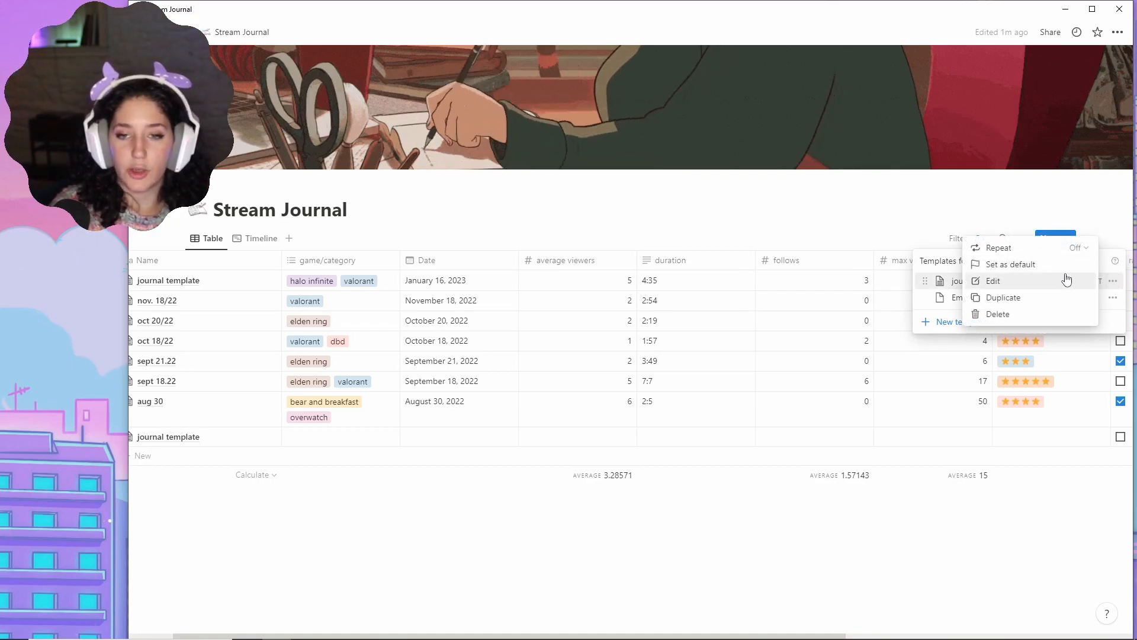
left_click(1066, 279)
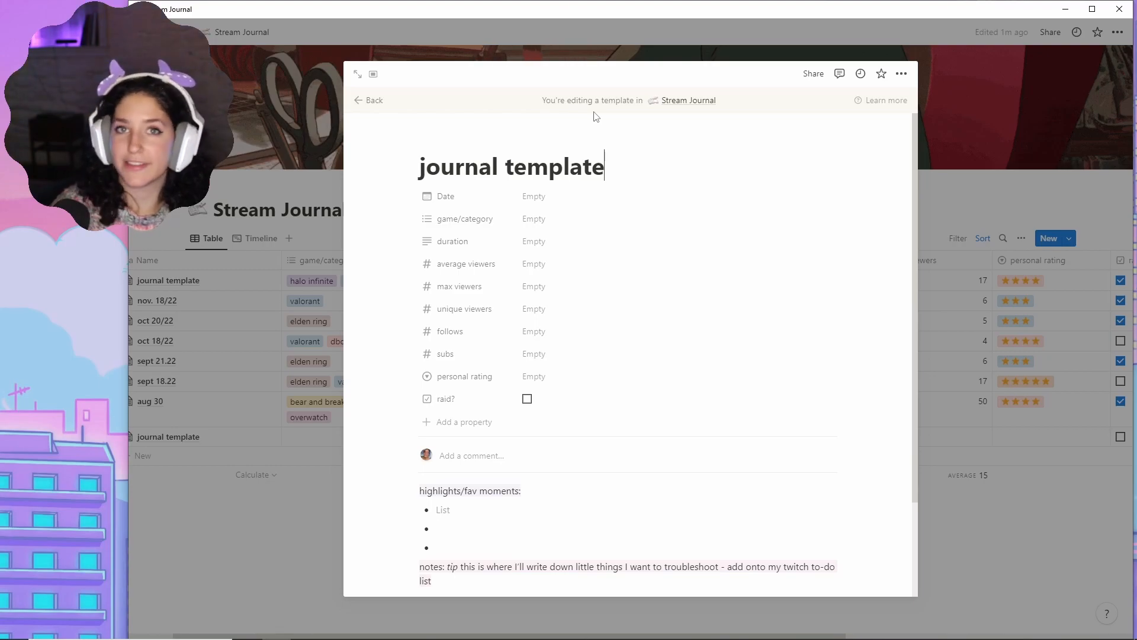
scroll(857, 545, "down", 2)
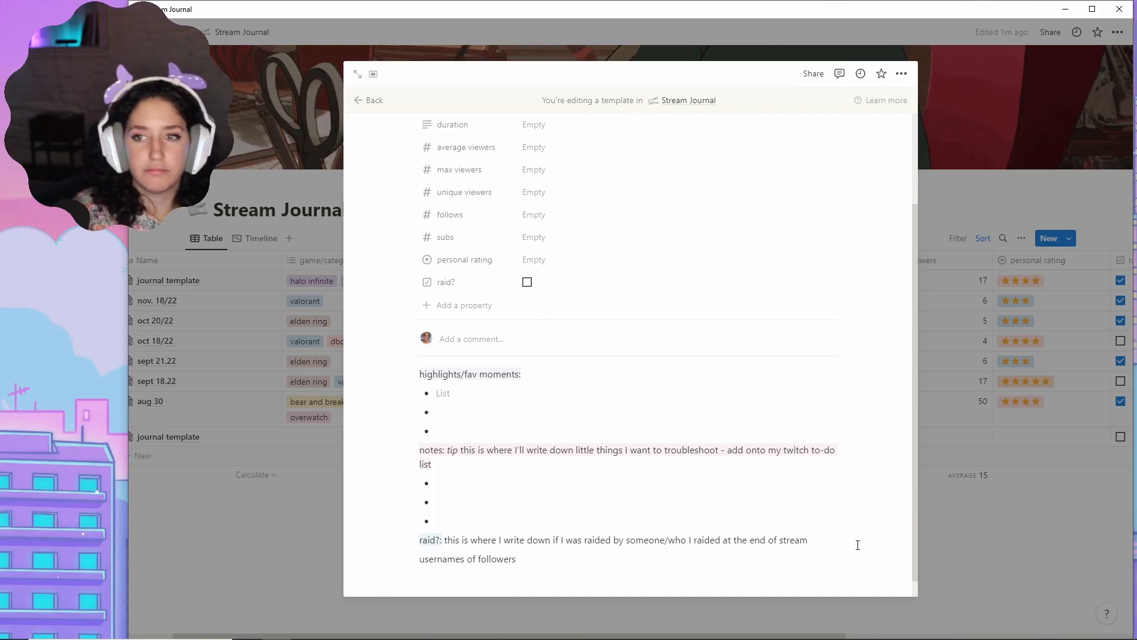
scroll(388, 471, "down", 1)
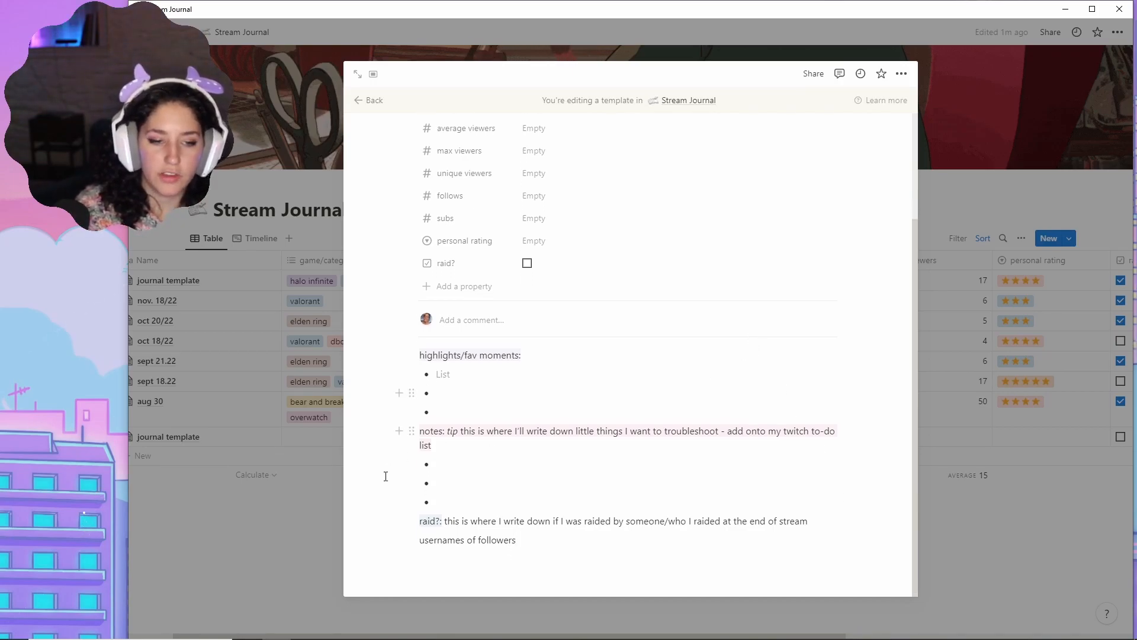
scroll(602, 550, "up", 3)
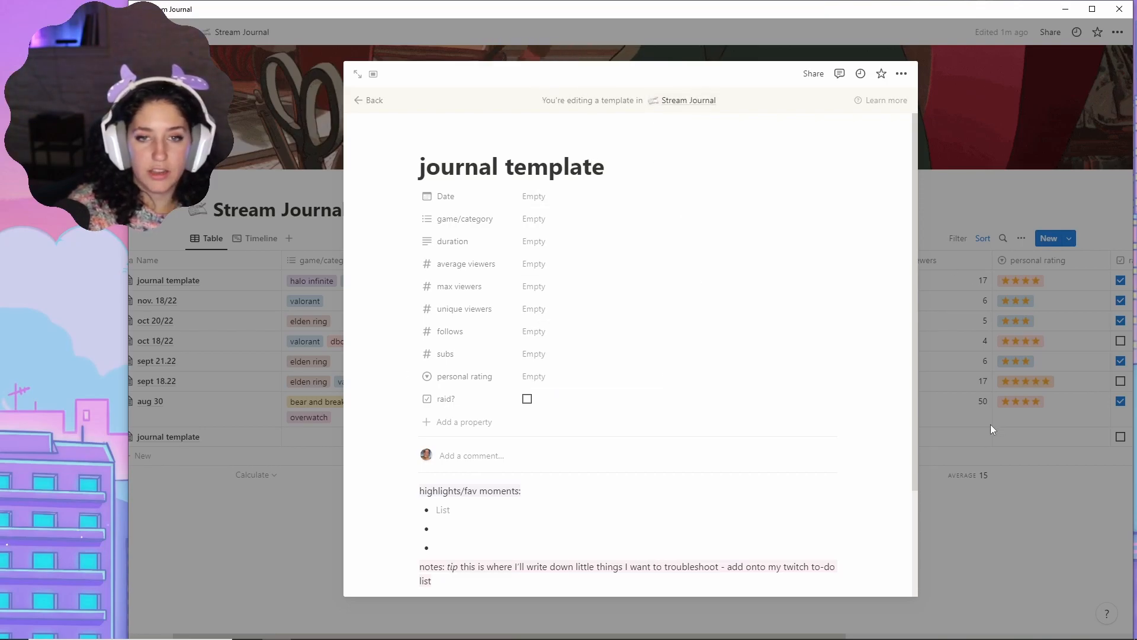
left_click(1011, 557)
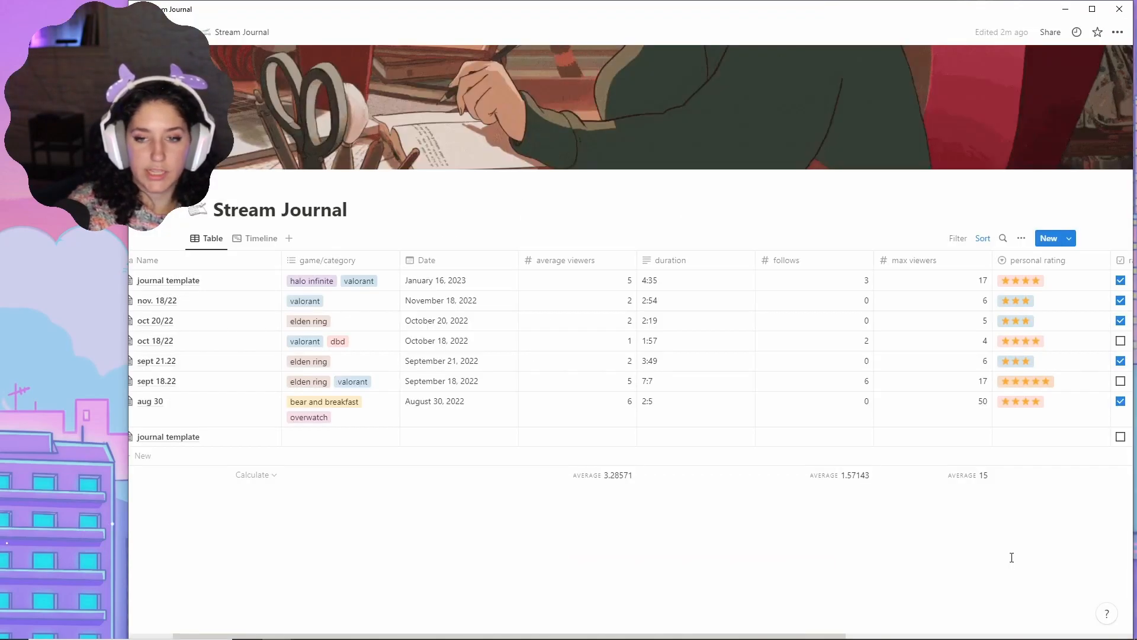
- Add another entry to the Stream Journal from the default journal template
left_click(1049, 238)
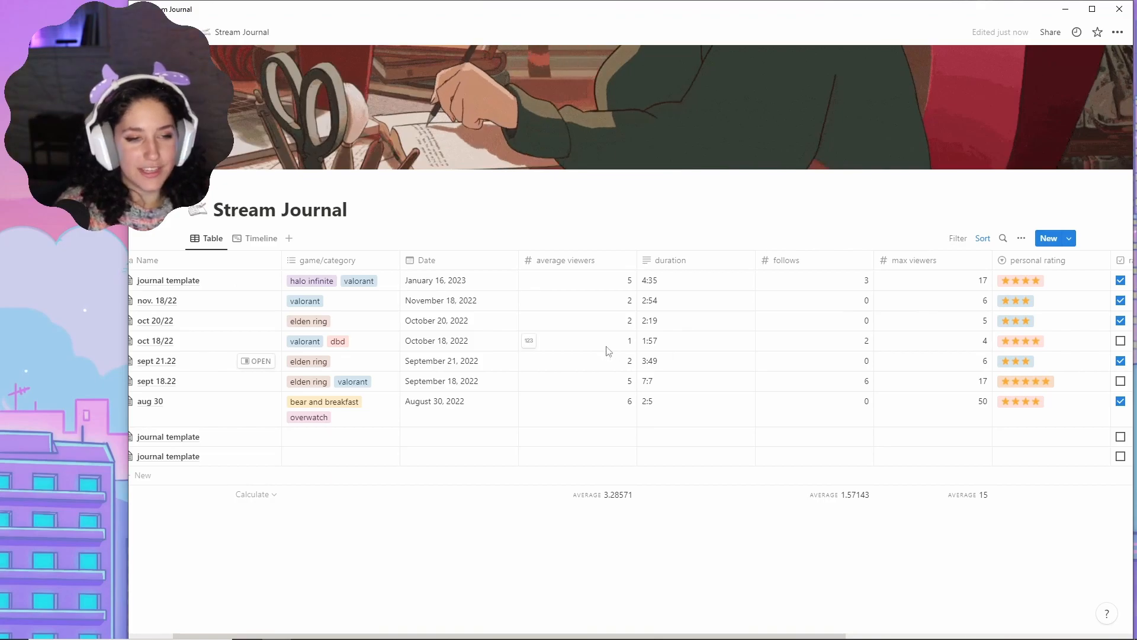
scroll(374, 335, "left", 3)
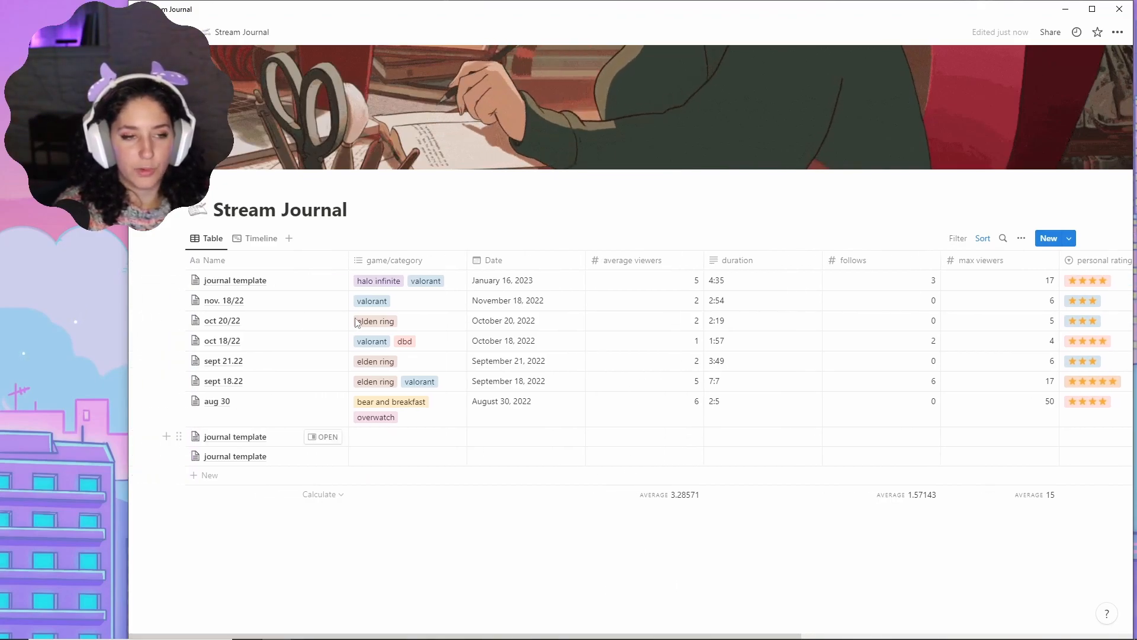
- Examine the stream entries in the Timeline view and return to the Table view
left_click(260, 240)
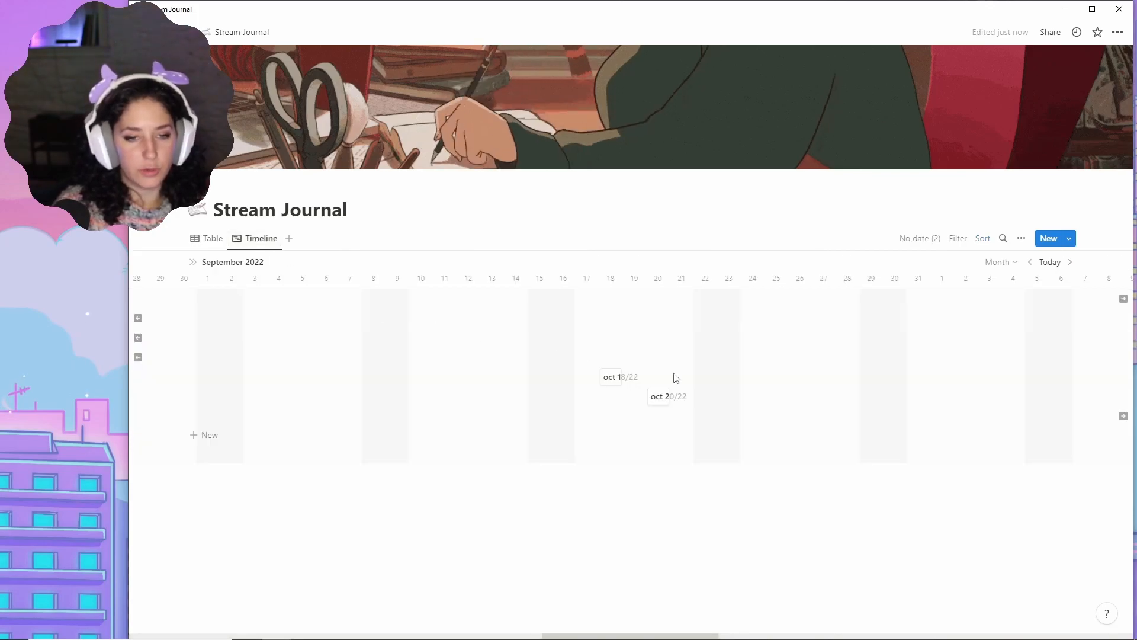
mouse_move(657, 635)
left_mouse_down()
mouse_move(403, 628)
mouse_move(678, 629)
left_mouse_up()
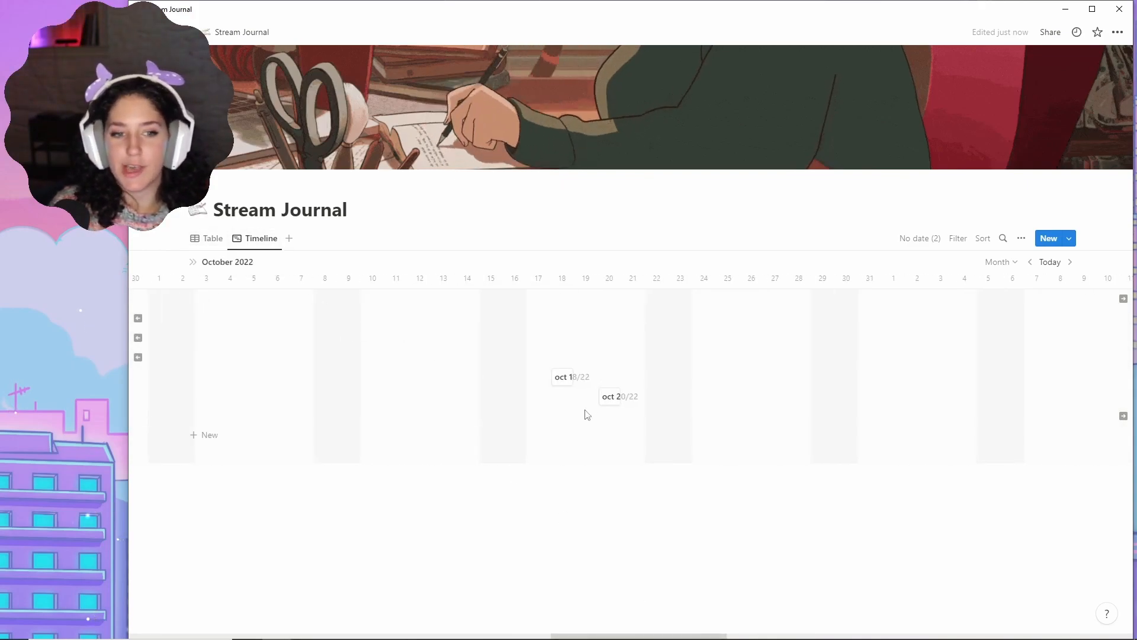
left_click(209, 246)
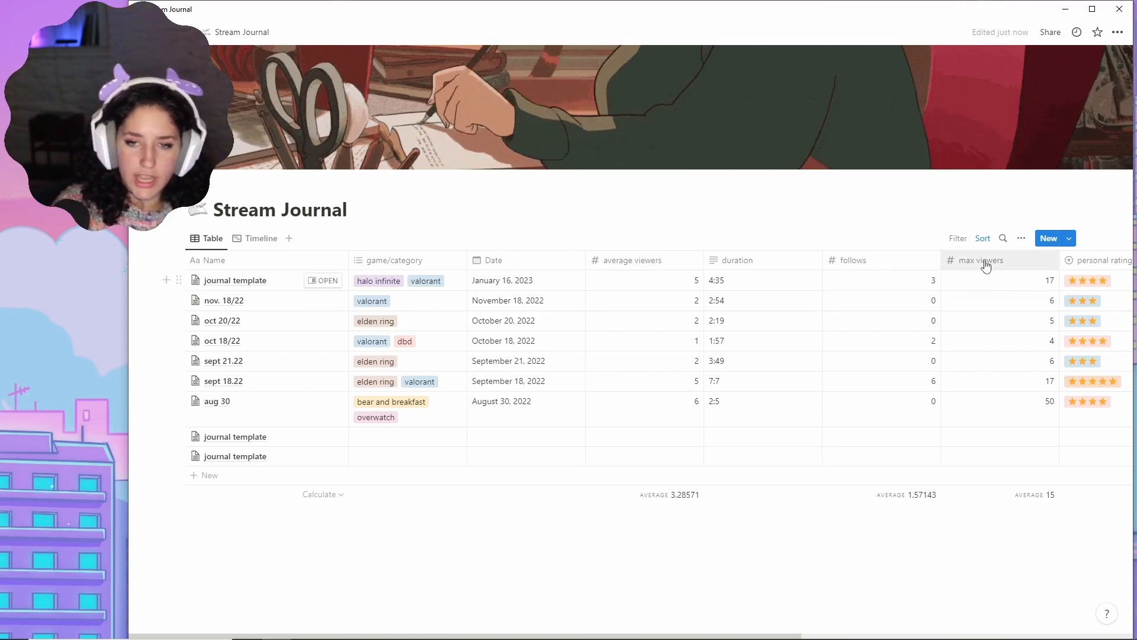
- Open the options for adding a new property after the unique viewers column
left_click_drag(382, 635, 873, 625)
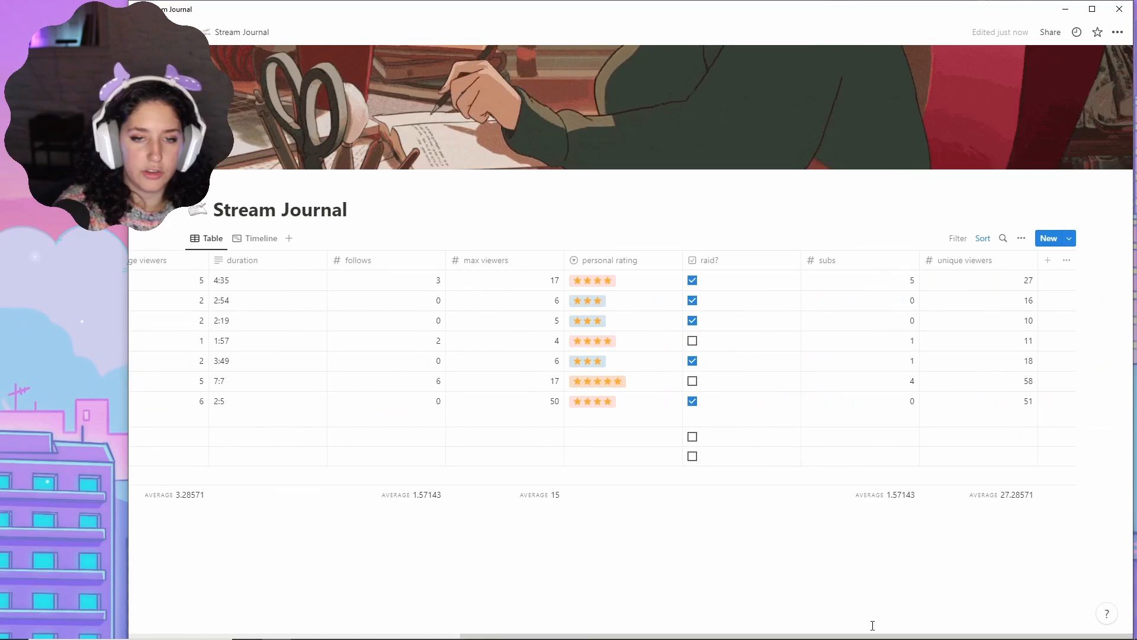
left_click(1048, 261)
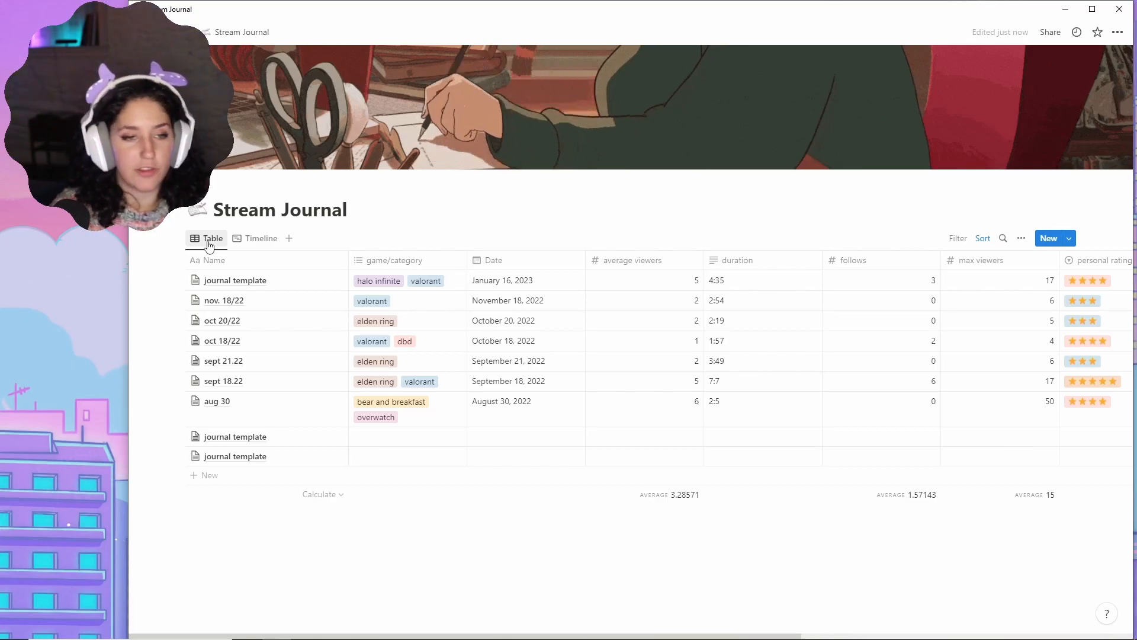
- Look over the Stream Journal's last columns, switch to the Stream Journal Template page, and review its columns through unique viewers
scroll(522, 319, "right", 10)
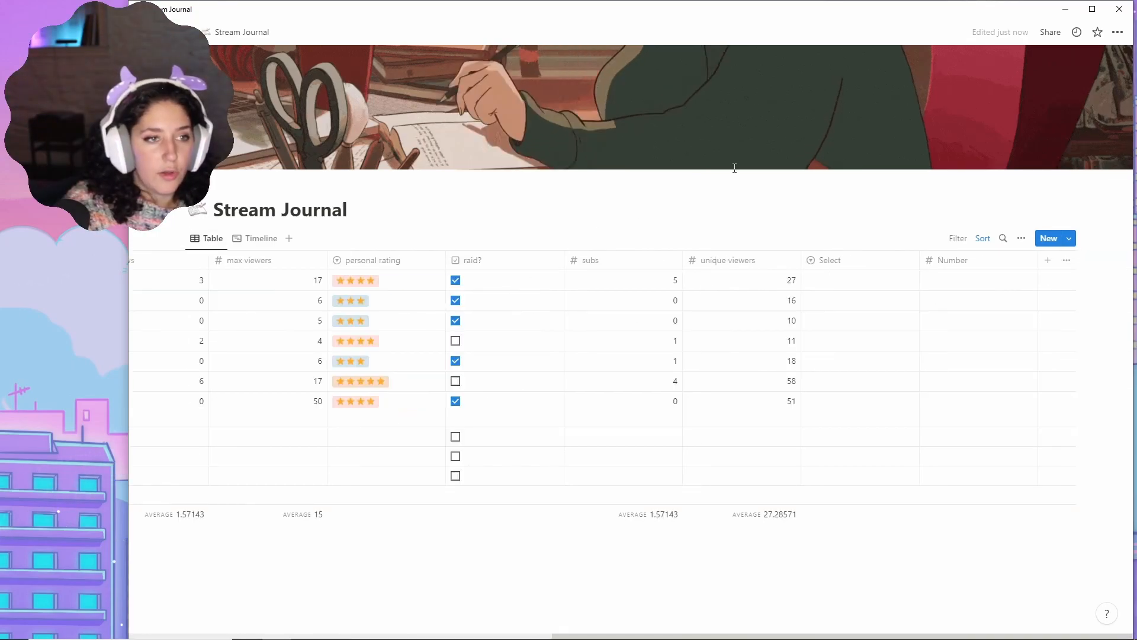
mouse_move(151, 32)
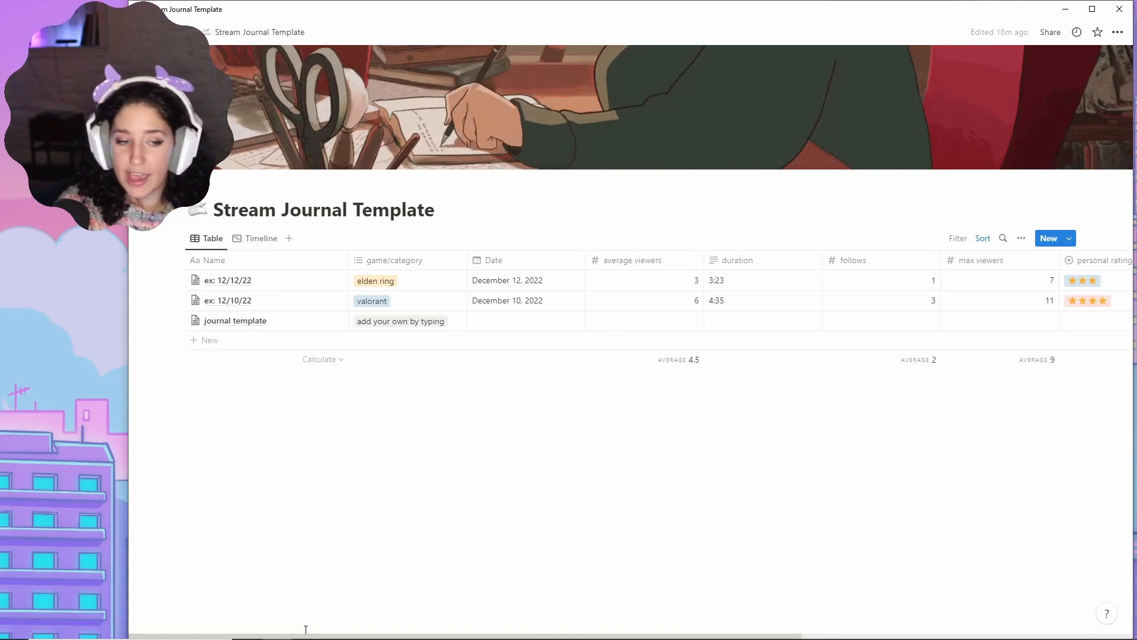
left_click_drag(308, 635, 643, 626)
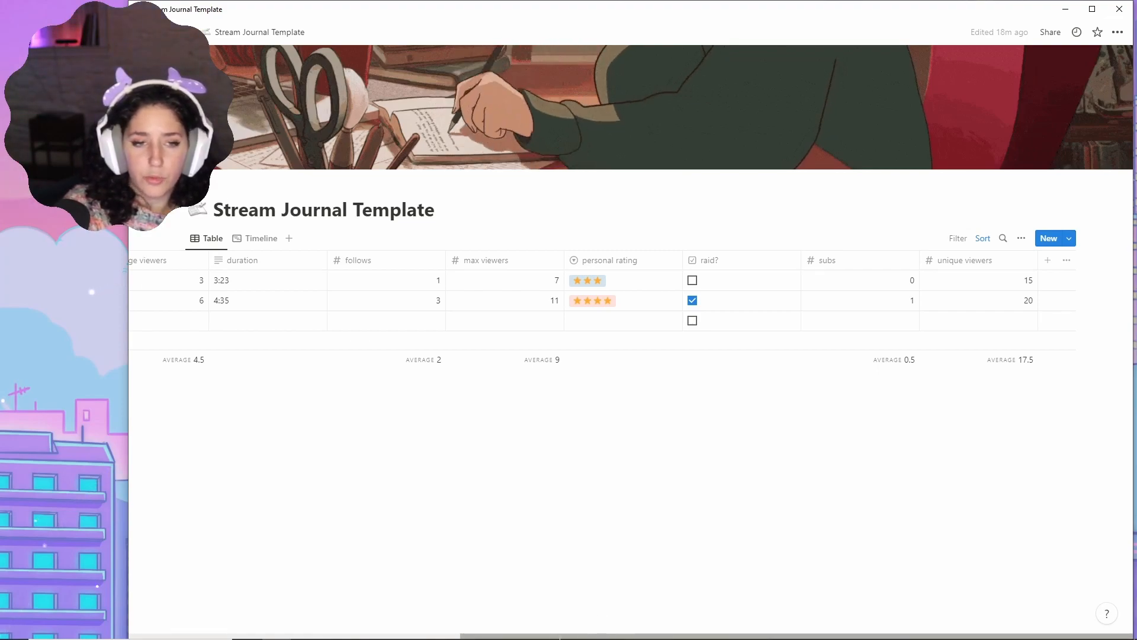
left_click_drag(653, 634, 393, 622)
left_click_drag(509, 631, 256, 401)
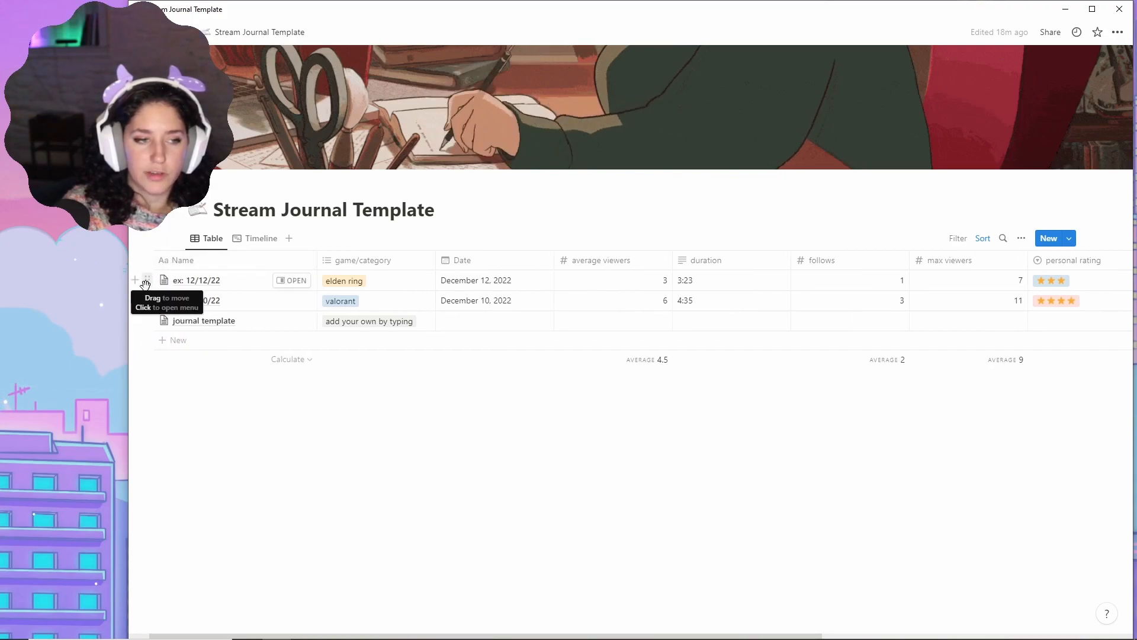
- Check the row actions for the ex: 12/12/22 entry and the game/category options of the journal template entry, closing both without changes
left_click(148, 281)
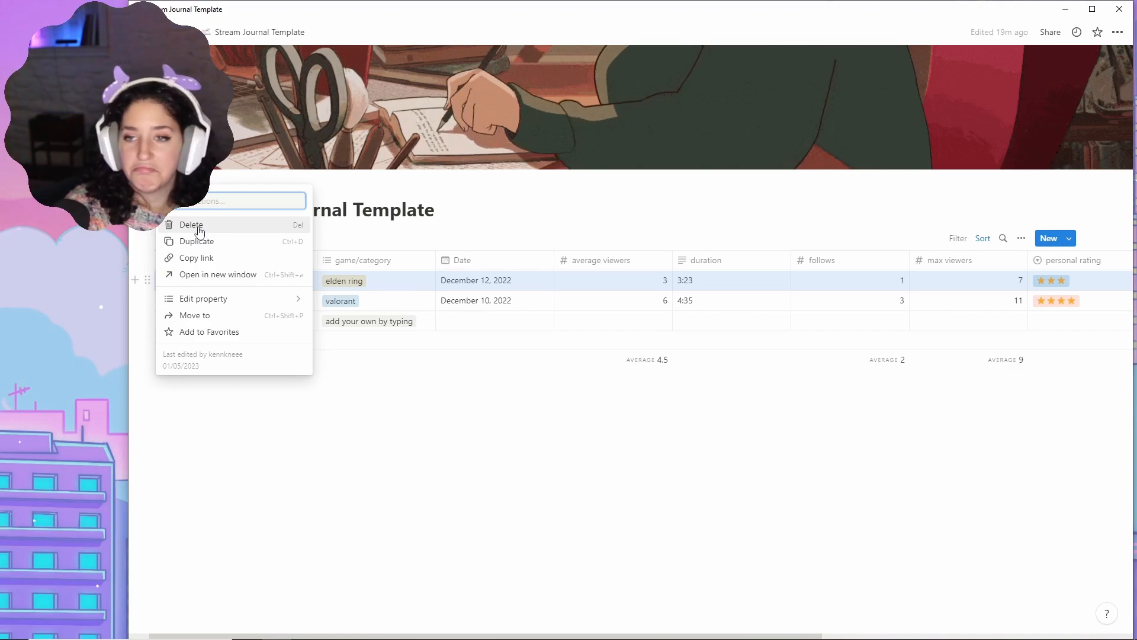
left_click(310, 480)
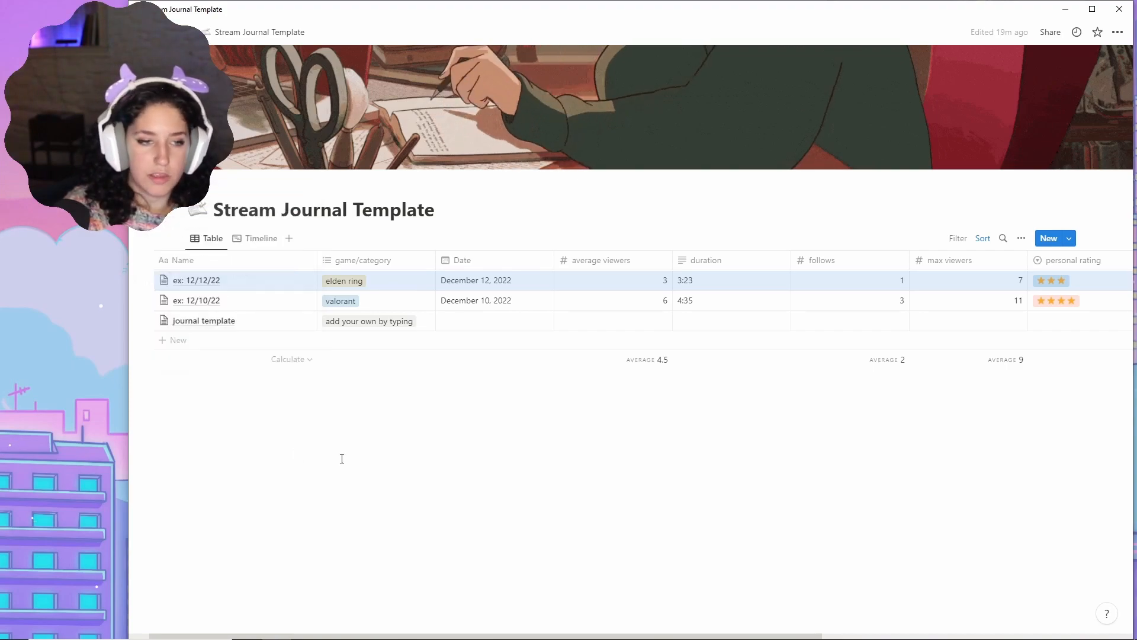
left_click(406, 328)
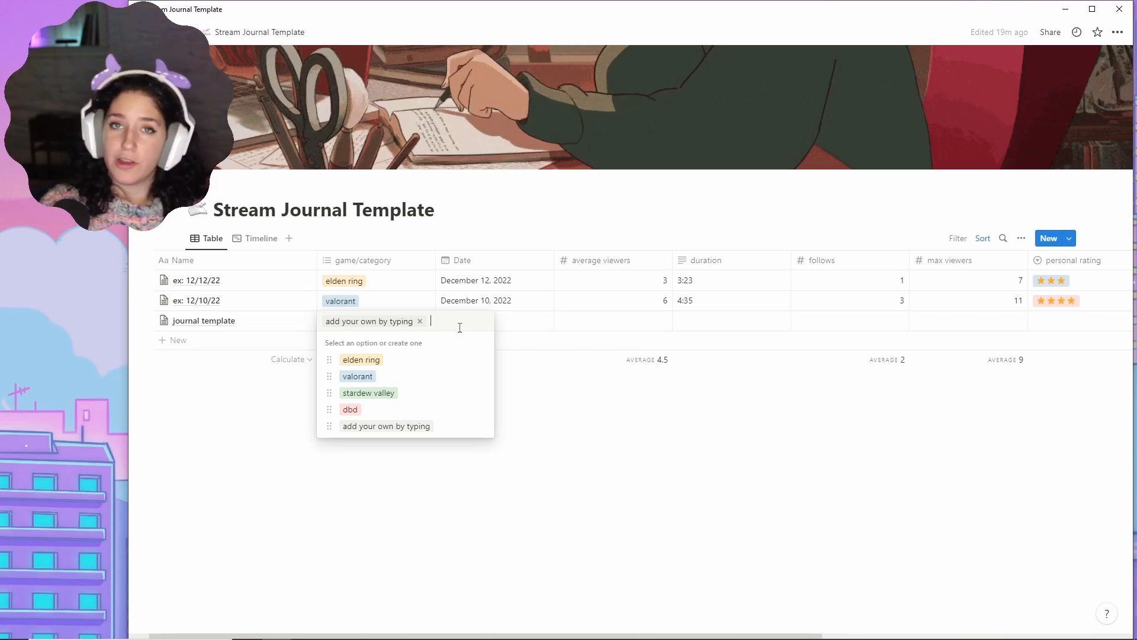
key("Escape")
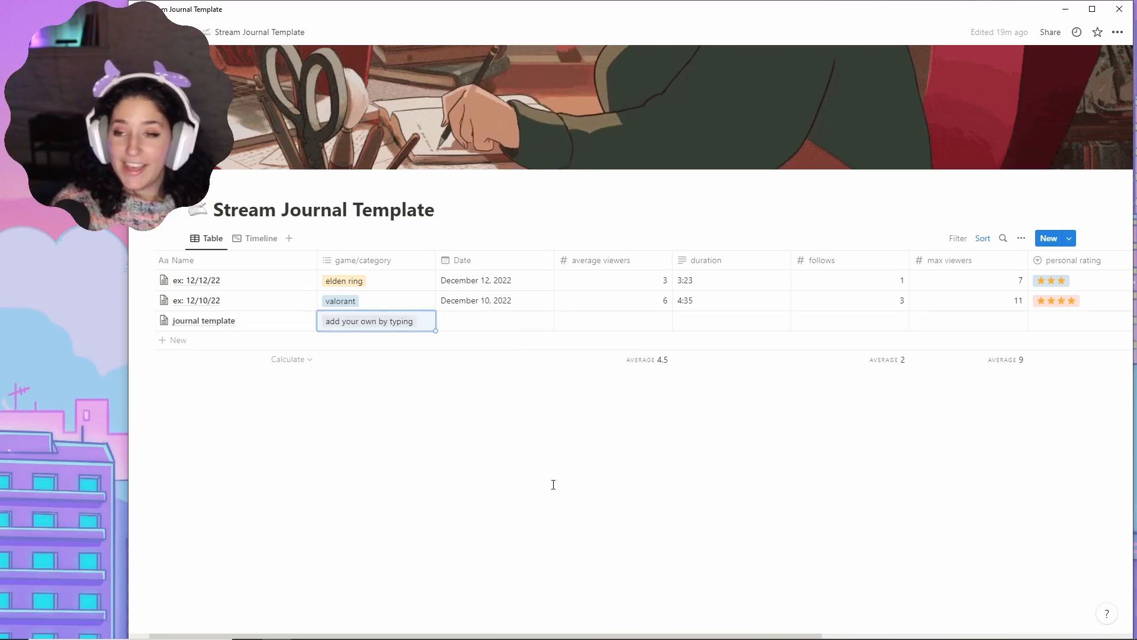
- Review the Gallery, Upload and Link sources for changing the Stream Journal Template's cover and close the cover options
mouse_move(588, 119)
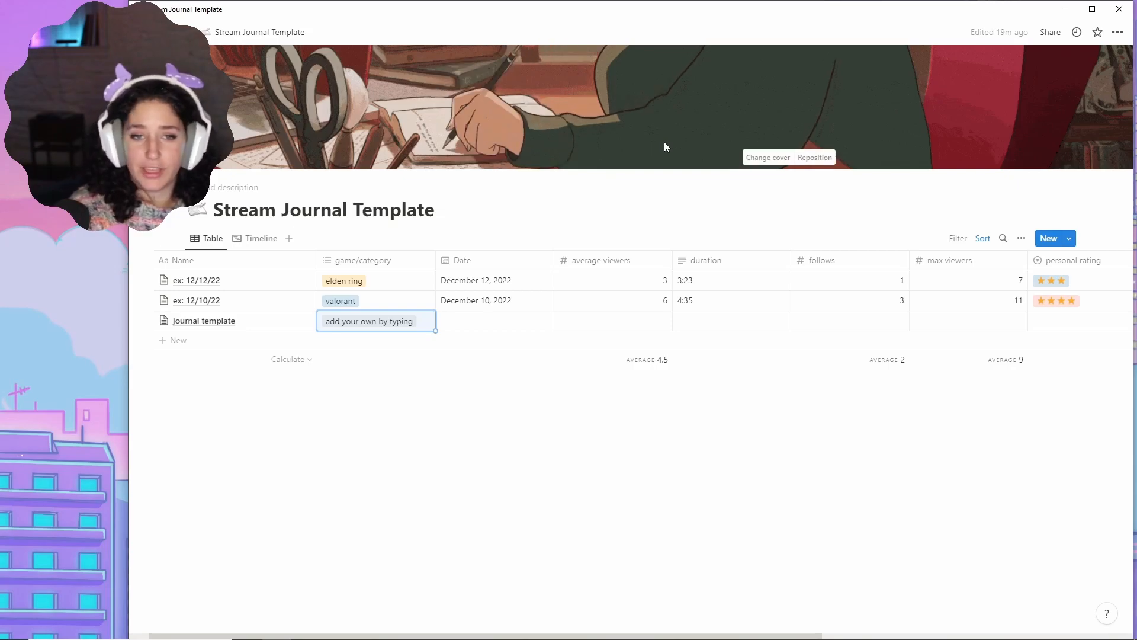
left_click(763, 157)
scroll(843, 320, "down", 2)
scroll(723, 228, "up", 2)
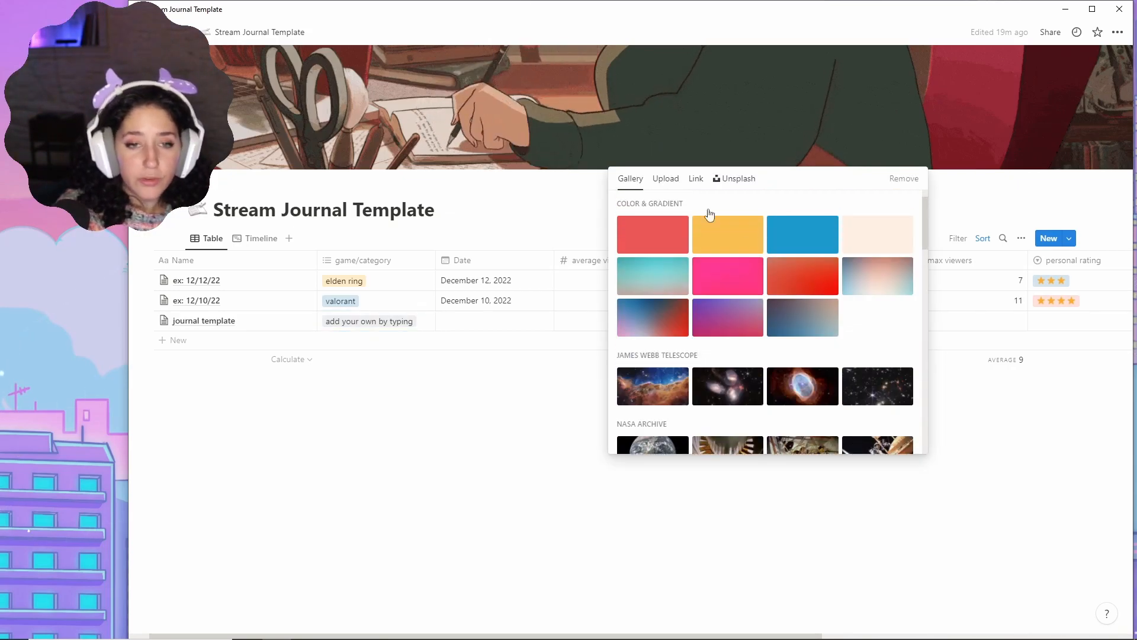
left_click(669, 179)
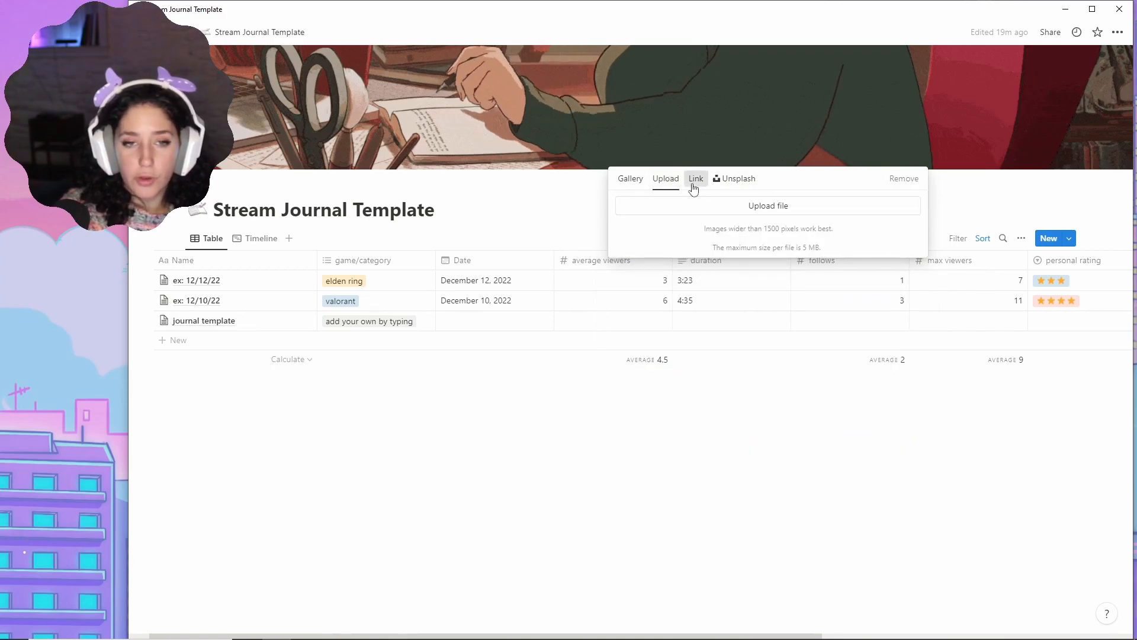
left_click(693, 183)
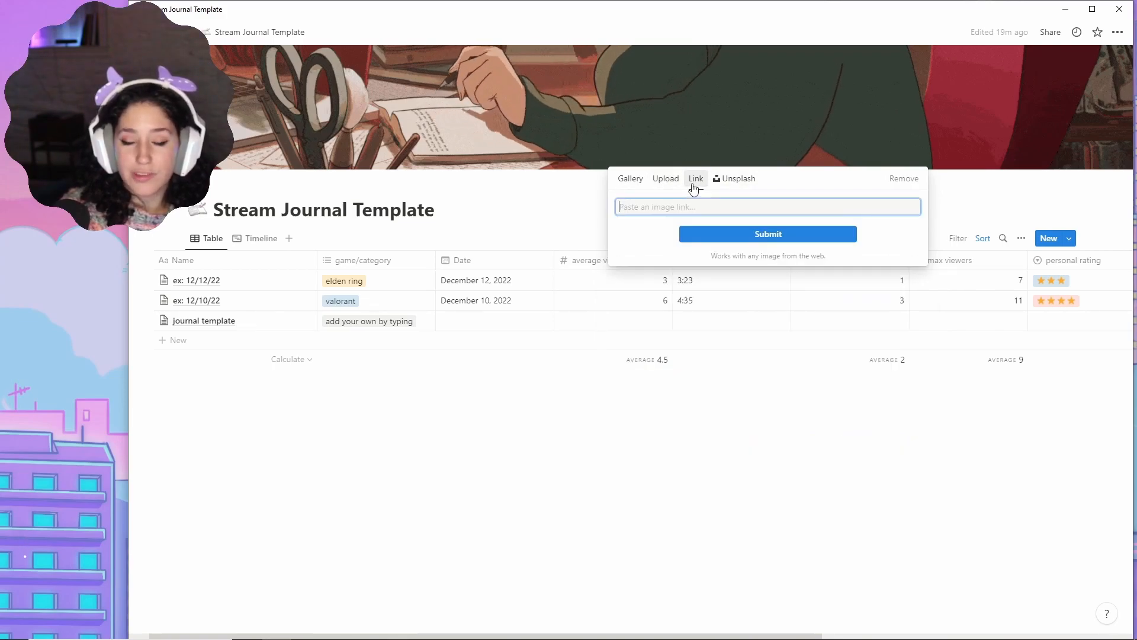
left_click(700, 465)
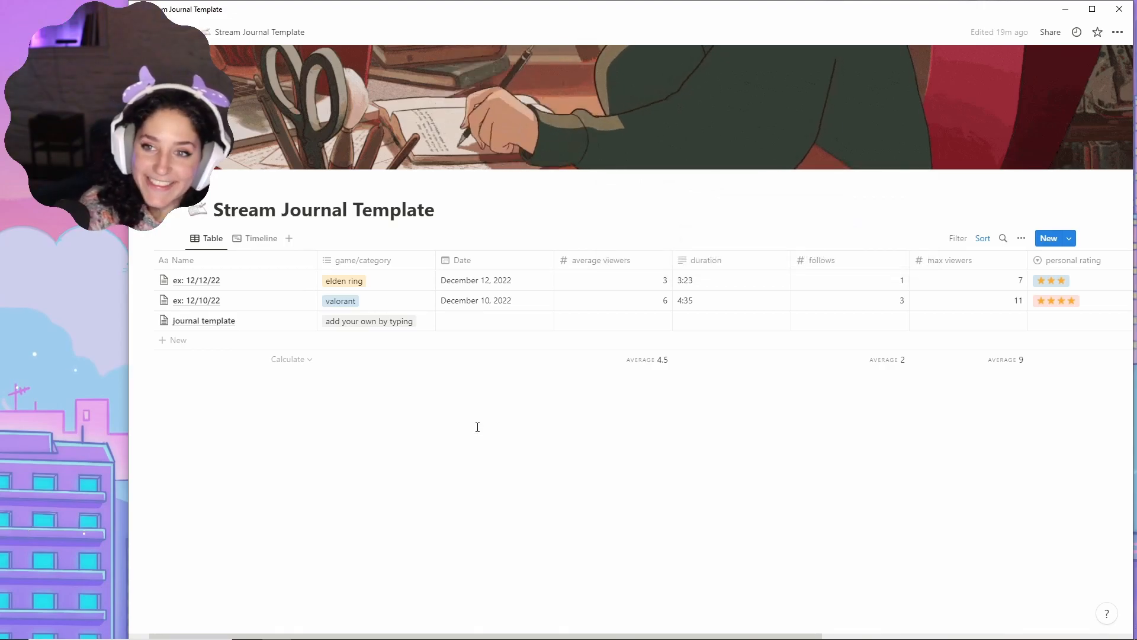